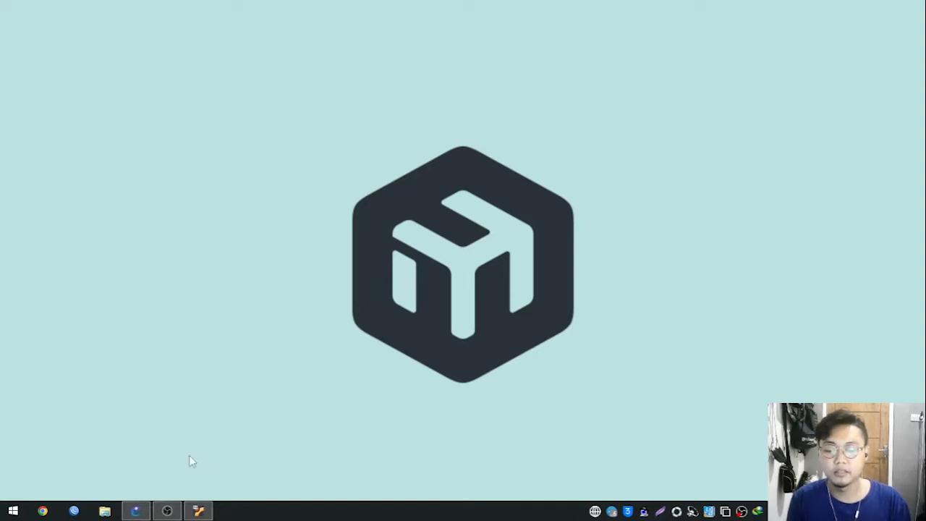
# Switch to WinBox, connect to the router at 10.10.10.1, and open its Traffic Monitor List.
pyautogui.click(75, 511)
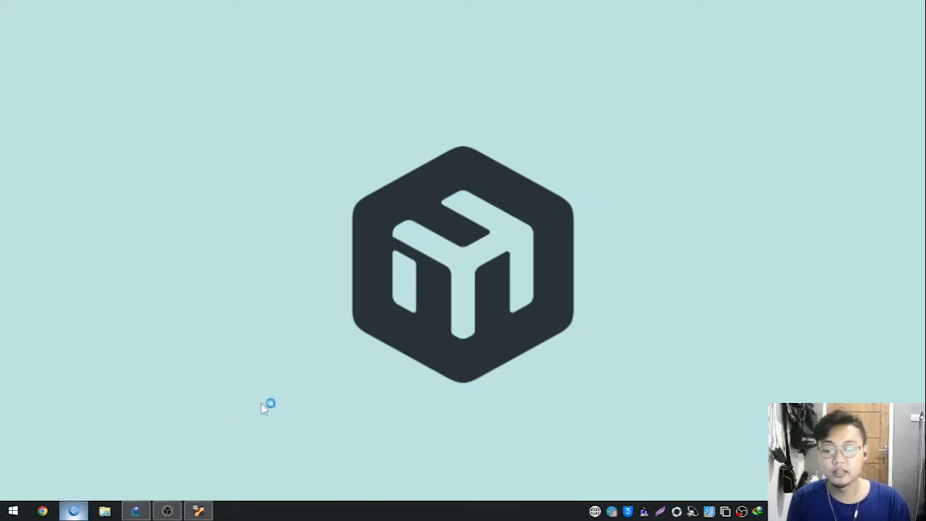
pyautogui.click(725, 145)
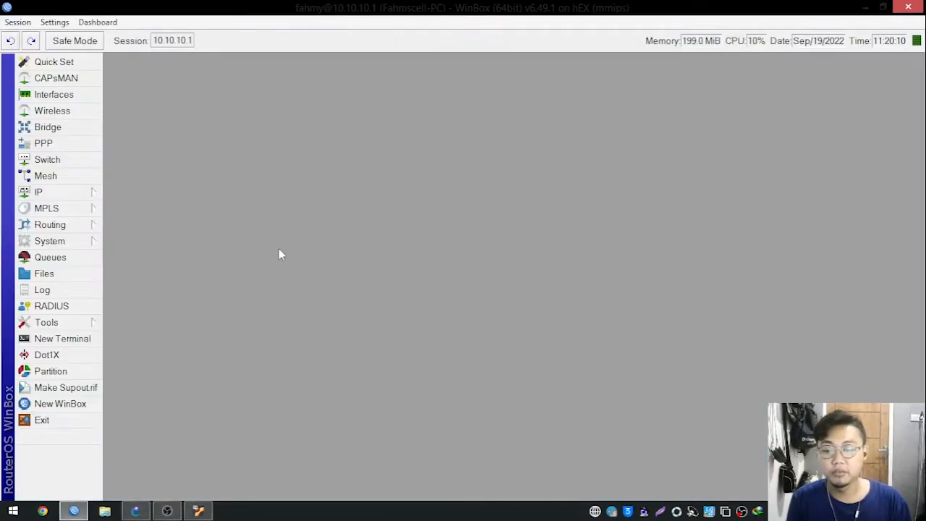
pyautogui.click(70, 325)
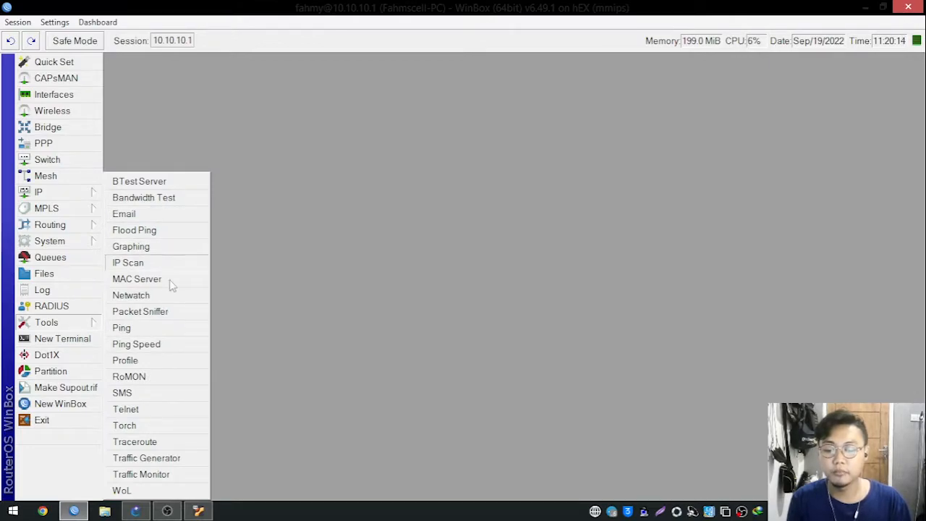
pyautogui.click(145, 474)
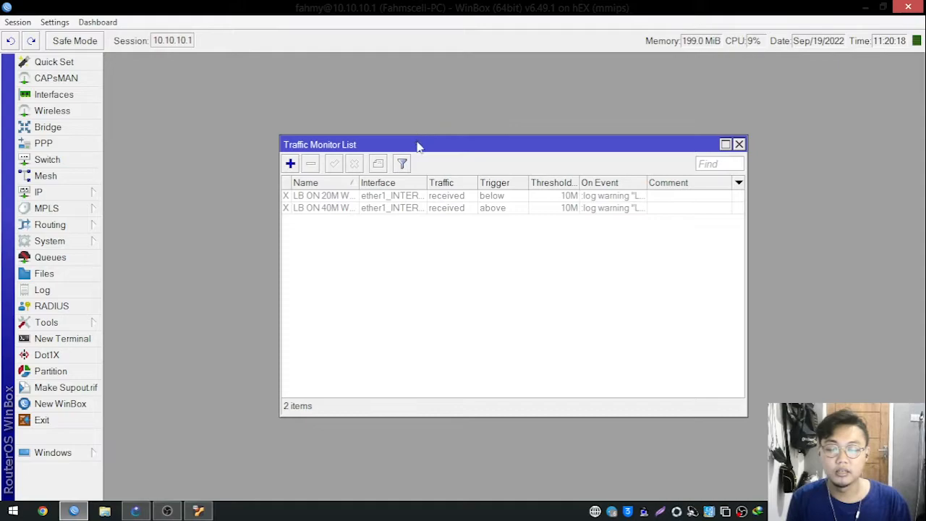
# Move the Traffic Monitor List aside and open the router's Log in a narrowed window beneath it.
pyautogui.click(362, 197)
pyautogui.moveTo(523, 141); pyautogui.dragTo(659, 78)
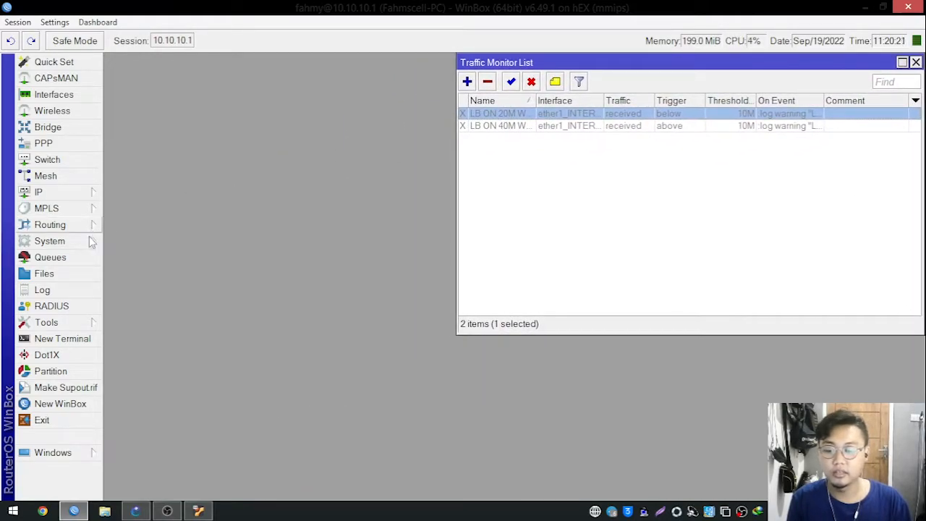
pyautogui.click(80, 291)
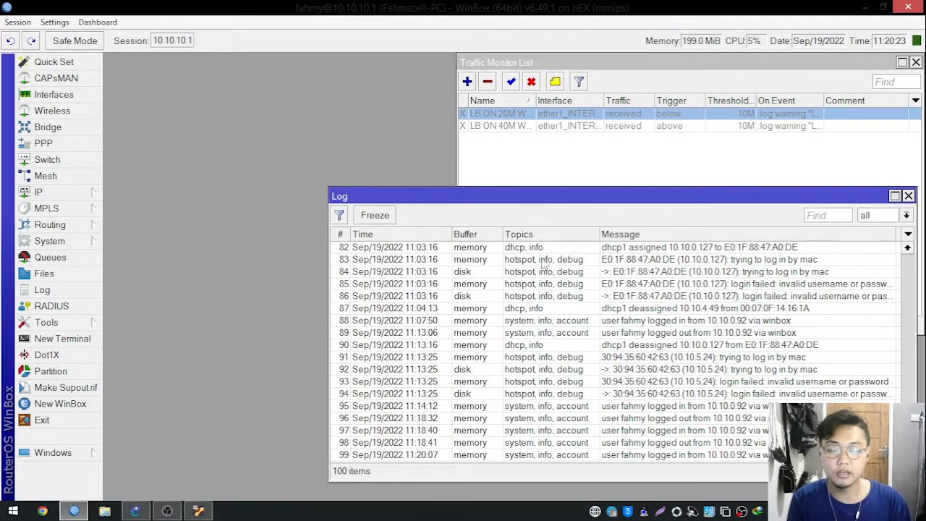
pyautogui.moveTo(324, 246); pyautogui.dragTo(453, 246)
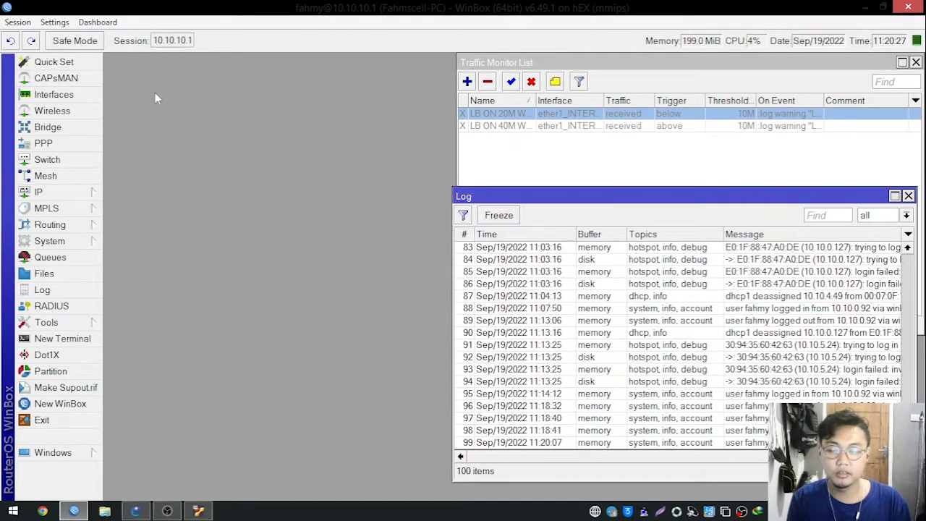
# Open the Interface List and bring the Tx and Rx rates of ether1_INTERNET into view.
pyautogui.click(49, 94)
pyautogui.click(612, 127)
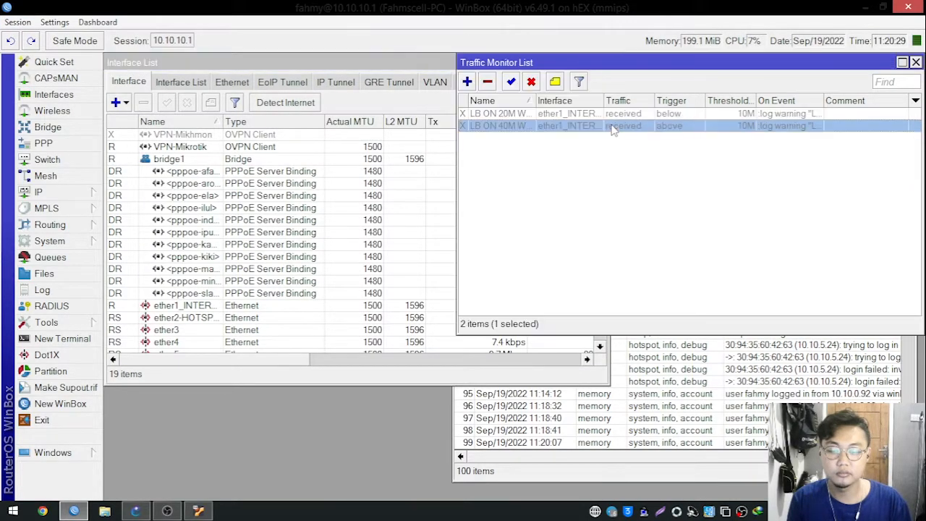
pyautogui.click(349, 159)
pyautogui.scroll(-1, 350, 160)
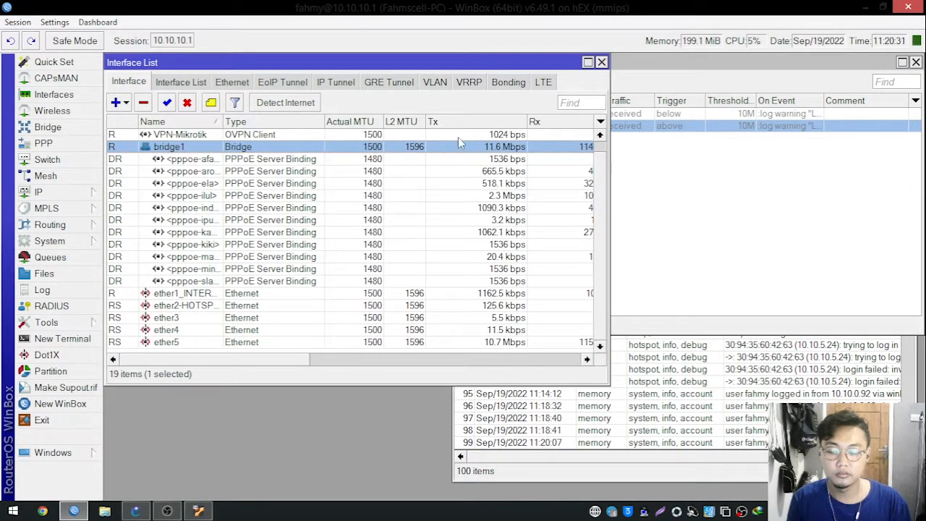
pyautogui.moveTo(296, 359); pyautogui.dragTo(356, 360)
pyautogui.click(394, 293)
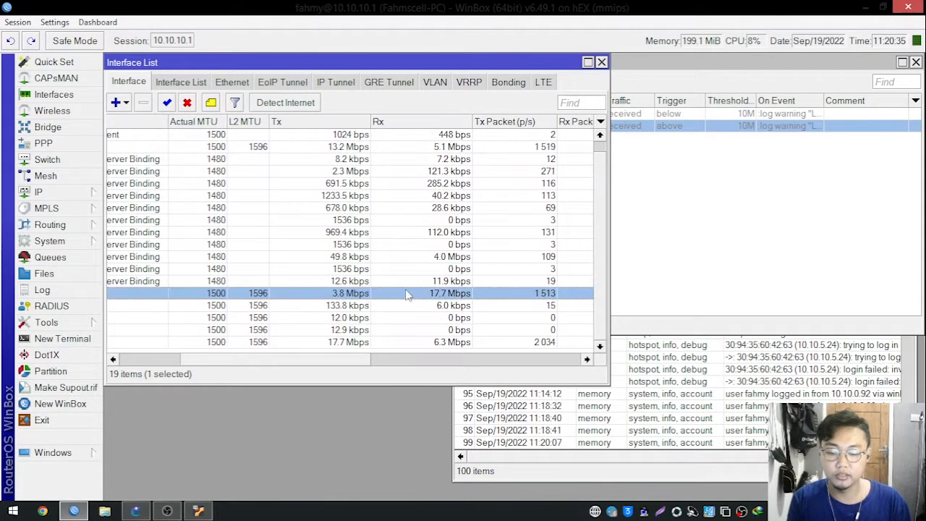
# Reposition the Traffic Monitor List beside the interface Tx and Rx columns so both stay readable.
pyautogui.click(729, 224)
pyautogui.moveTo(629, 63); pyautogui.dragTo(709, 61)
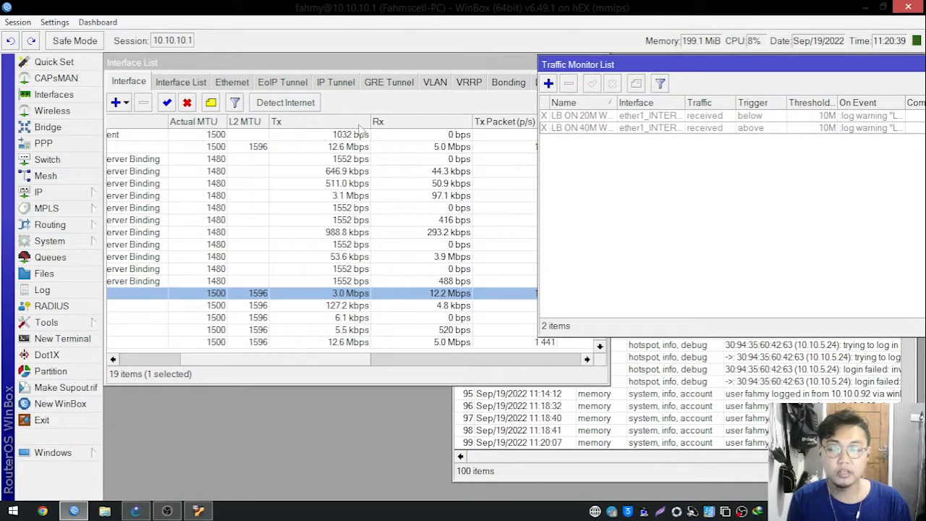
pyautogui.moveTo(597, 67); pyautogui.dragTo(553, 64)
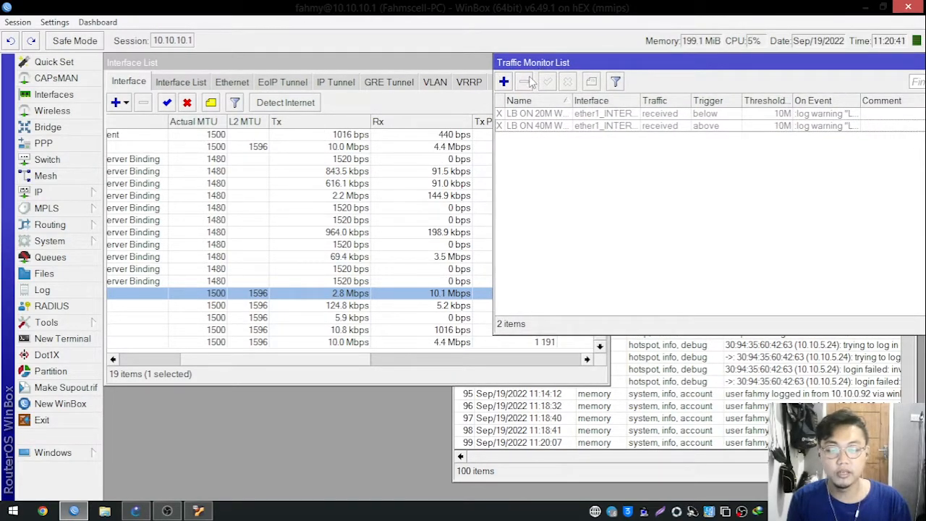
# Create a new traffic monitor named testMonitor on the ether1_INTERNET interface.
pyautogui.click(506, 82)
pyautogui.moveTo(502, 158); pyautogui.dragTo(692, 139)
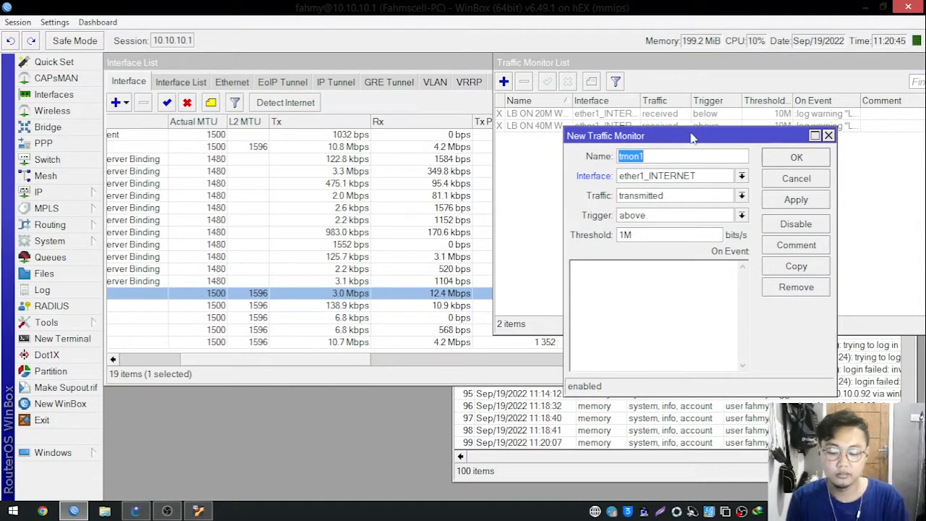
pyautogui.write('testMoni')
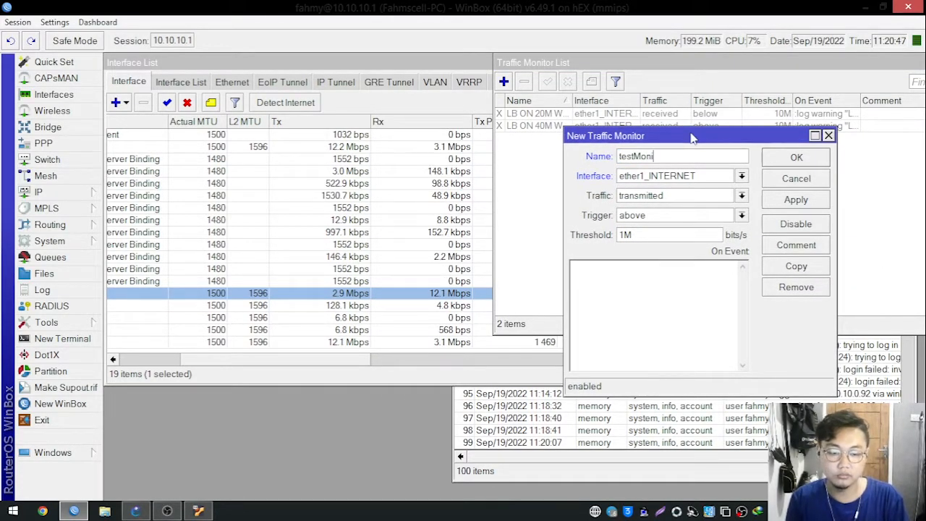
pyautogui.write('tor')
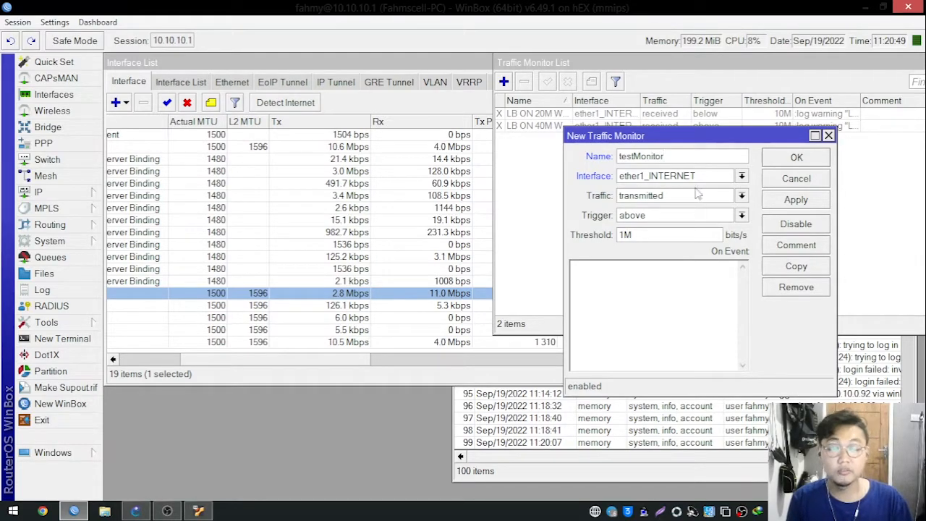
pyautogui.click(647, 175)
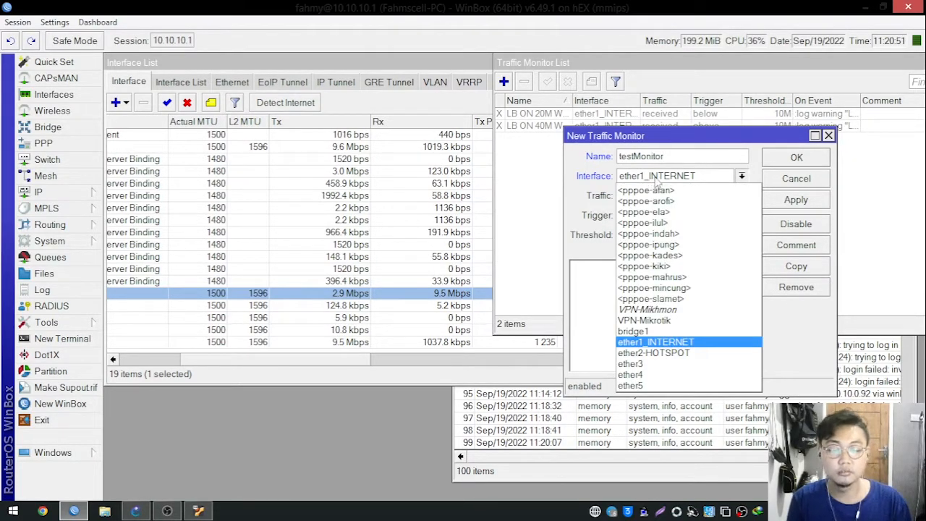
pyautogui.click(654, 342)
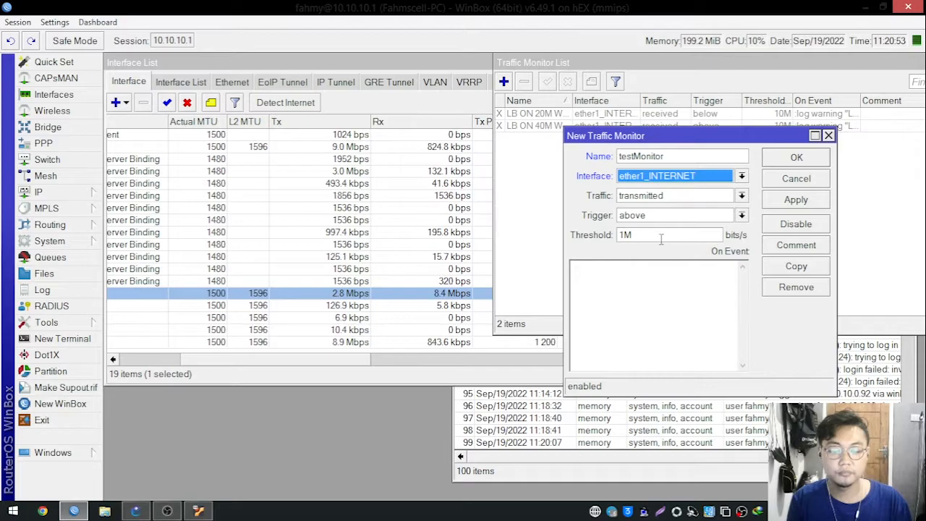
# Set the monitored traffic direction of testMonitor to received.
pyautogui.click(629, 198)
pyautogui.click(630, 197)
pyautogui.click(632, 197)
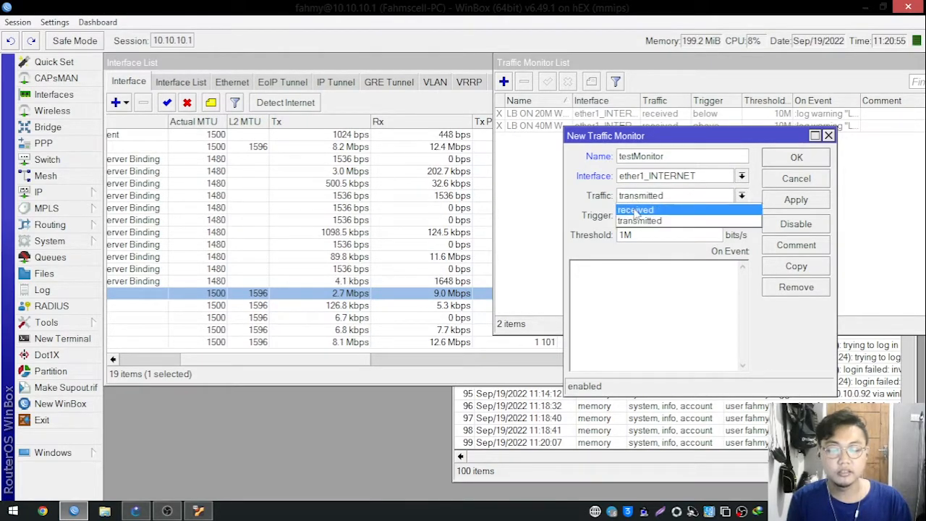
pyautogui.click(642, 197)
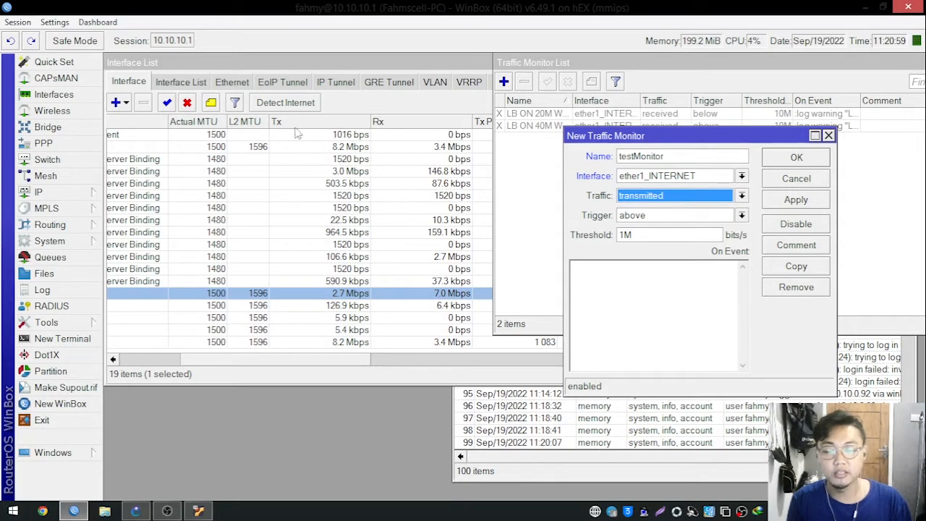
pyautogui.click(632, 197)
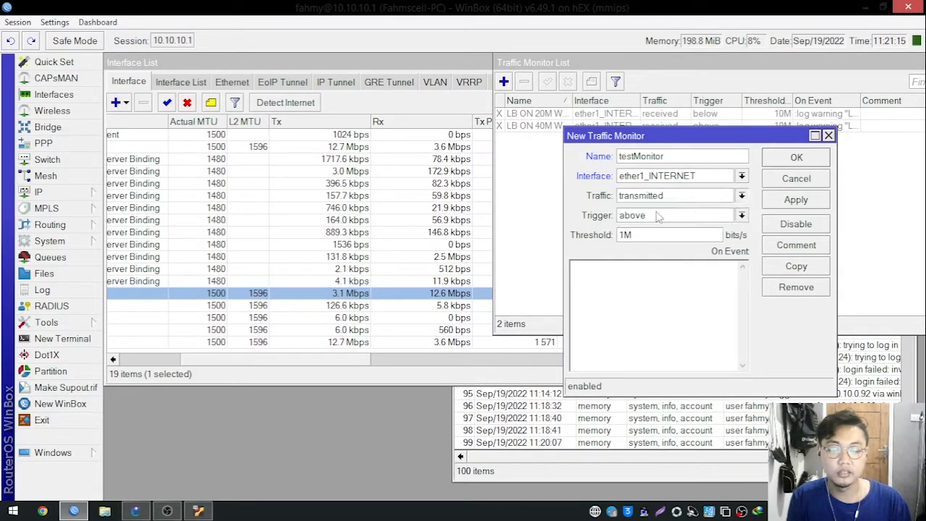
pyautogui.click(651, 209)
# Set the testMonitor trigger to above with a threshold of 15M bits/s.
pyautogui.click(638, 217)
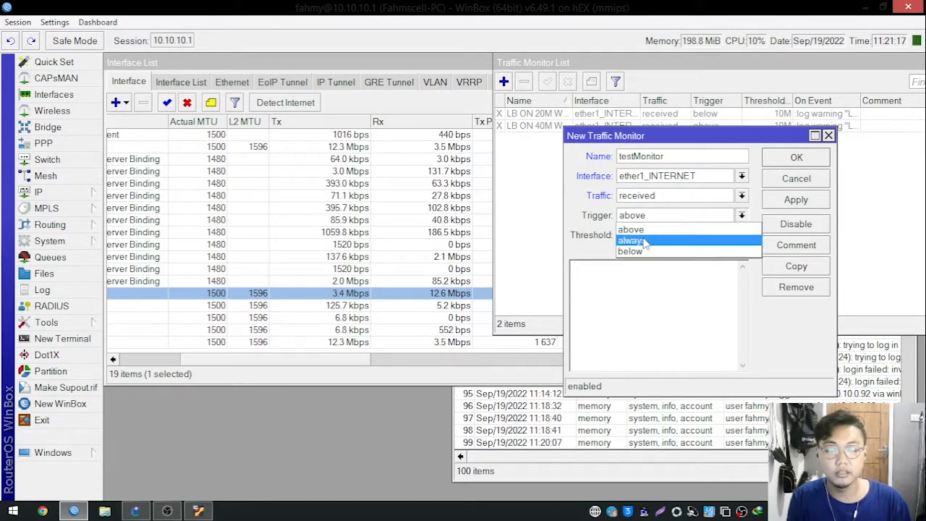
pyautogui.click(643, 233)
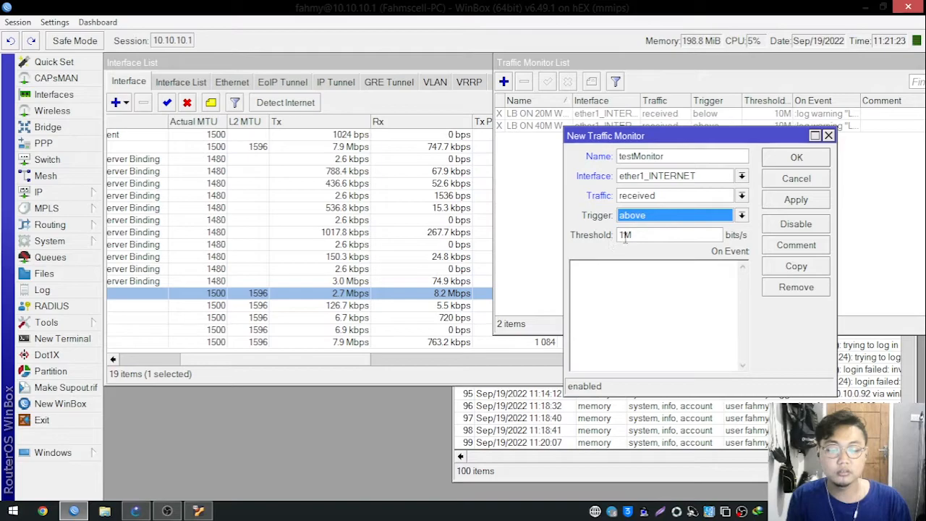
pyautogui.click(627, 237)
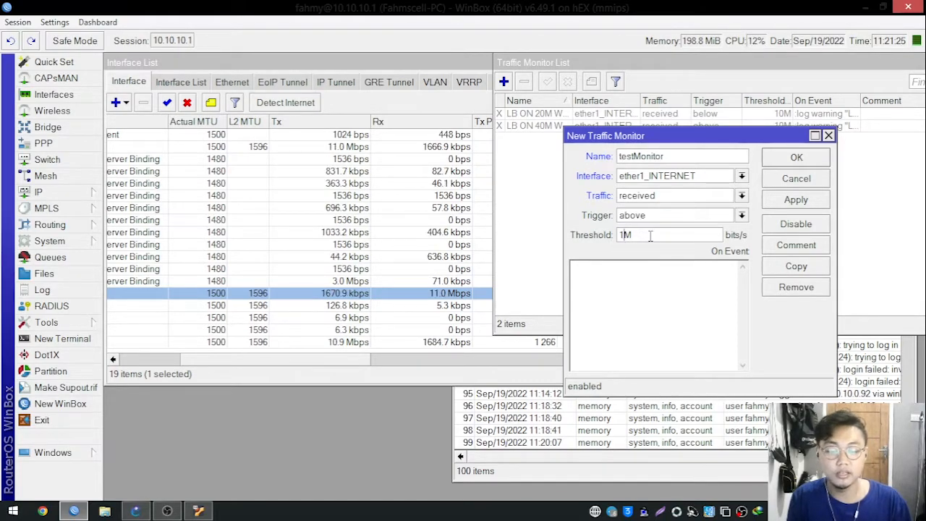
pyautogui.write('5')
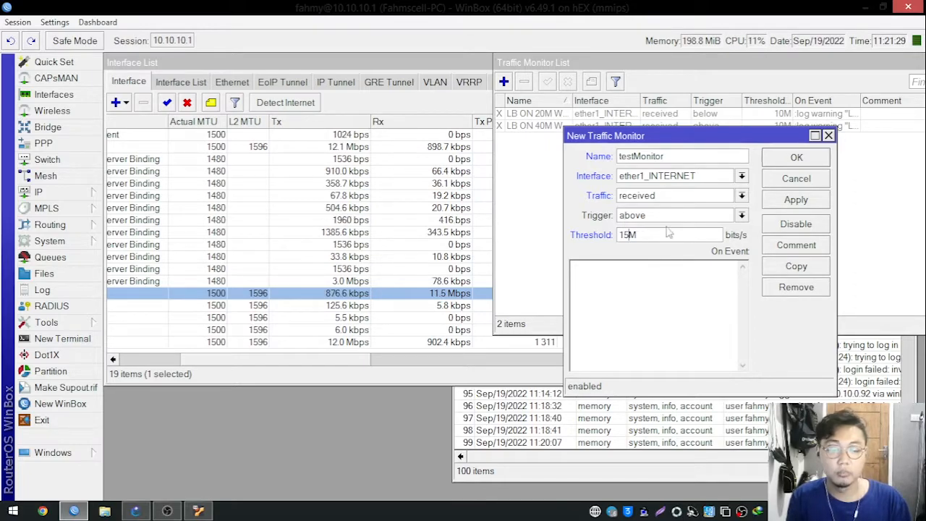
# Enter the On Event script :log error "sudah mencapai 15Mb"; and move the New Traffic Monitor dialog clear of the Log.
pyautogui.click(685, 298)
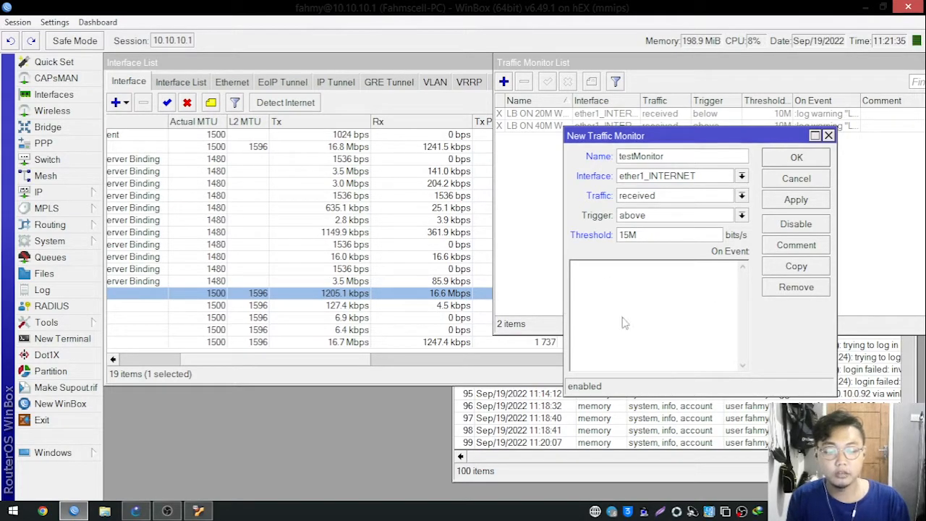
pyautogui.write(':log warning')
pyautogui.press('BackSpace')
pyautogui.press('BackSpace')
pyautogui.press('BackSpace')
pyautogui.press('BackSpace')
pyautogui.press('BackSpace')
pyautogui.press('BackSpace')
pyautogui.press('BackSpace')
pyautogui.write('error "')
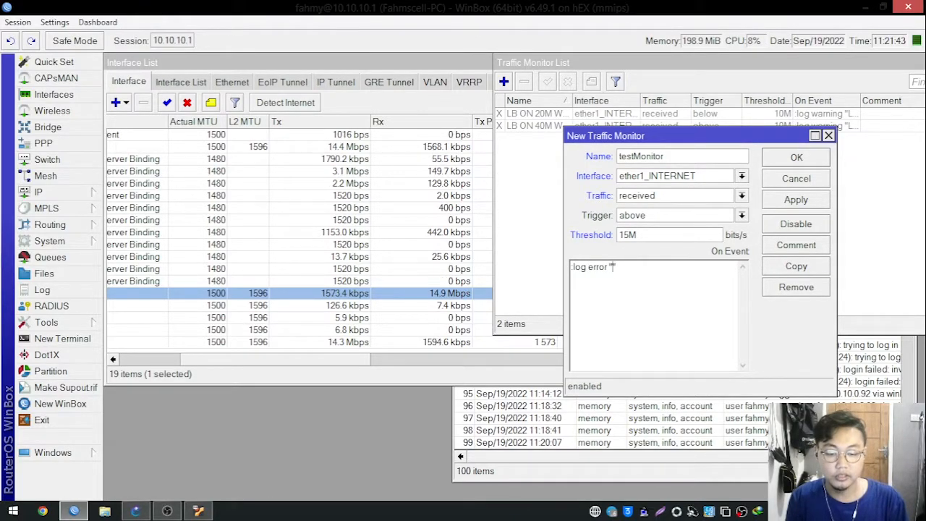
pyautogui.write('sudah menc')
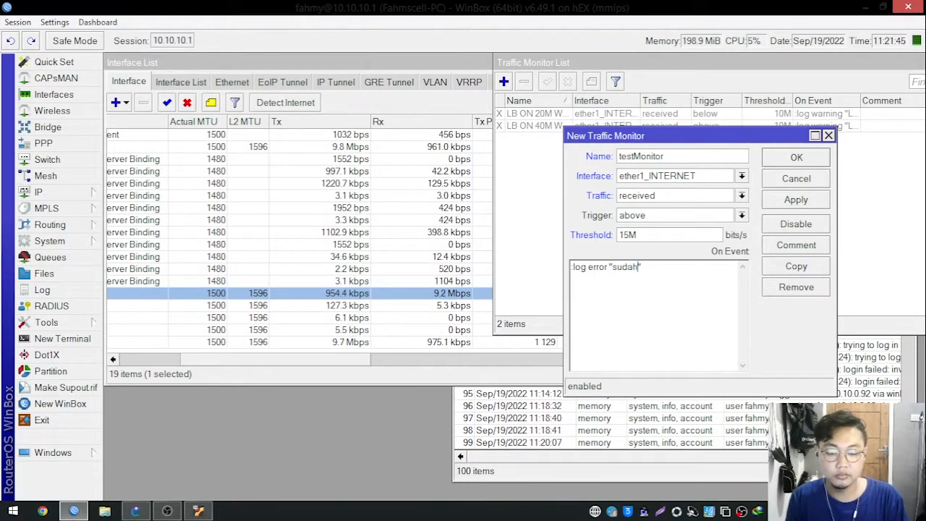
pyautogui.write('apai 15M')
pyautogui.press('Right')
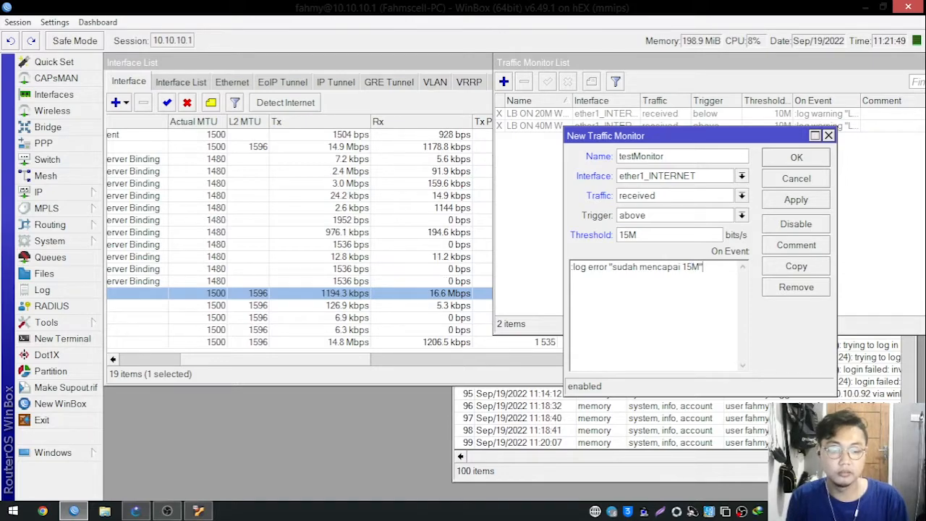
pyautogui.write('Mb')
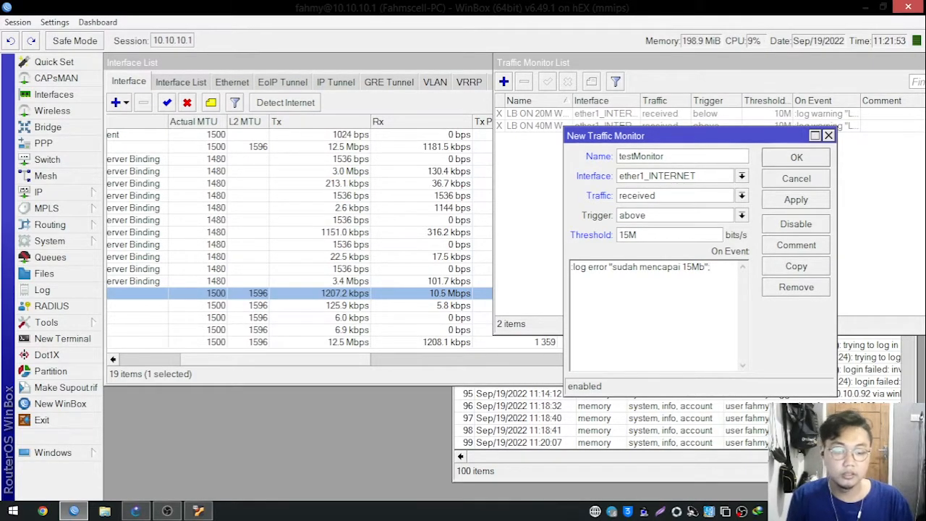
pyautogui.moveTo(619, 132); pyautogui.dragTo(629, 65)
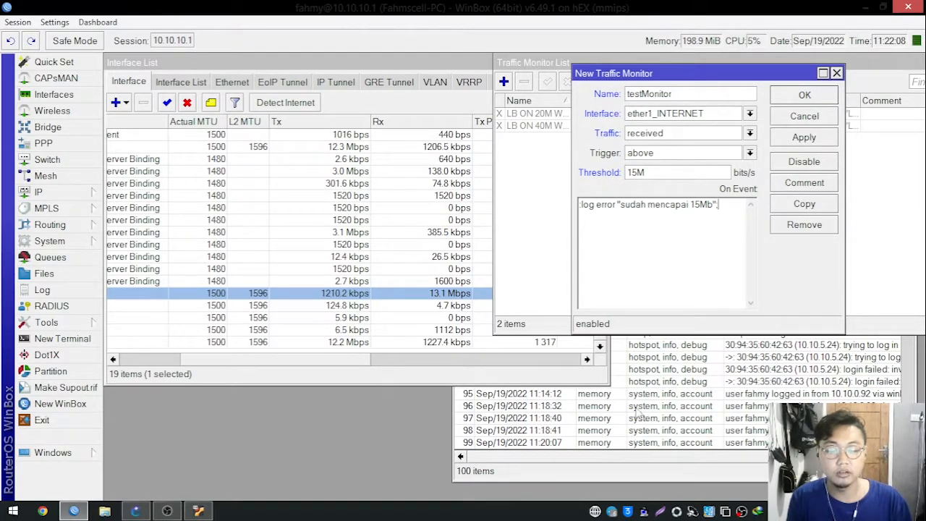
# Copy the On Event script, try beep in its place, and restore the copied log error command.
pyautogui.moveTo(723, 212); pyautogui.dragTo(515, 220)
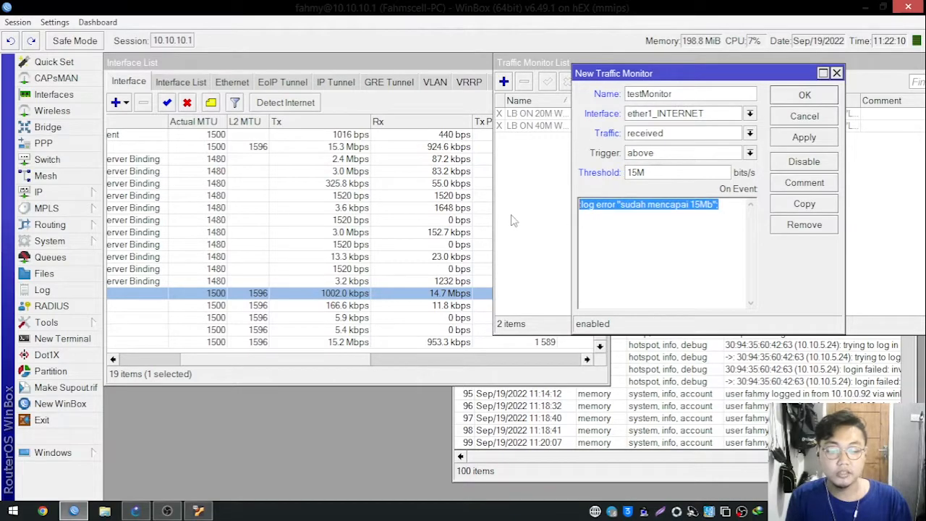
pyautogui.click(636, 239)
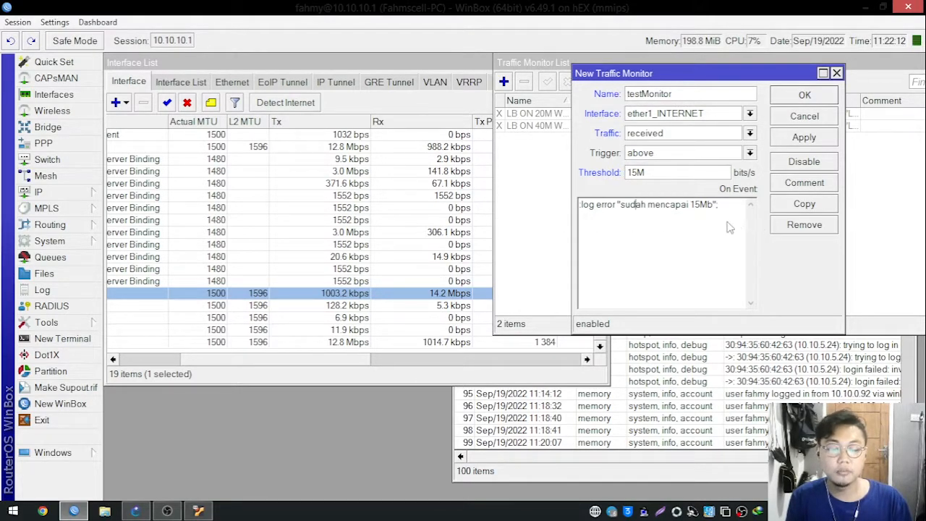
pyautogui.moveTo(726, 210); pyautogui.dragTo(515, 216)
pyautogui.hotkey('ctrl', 'c')
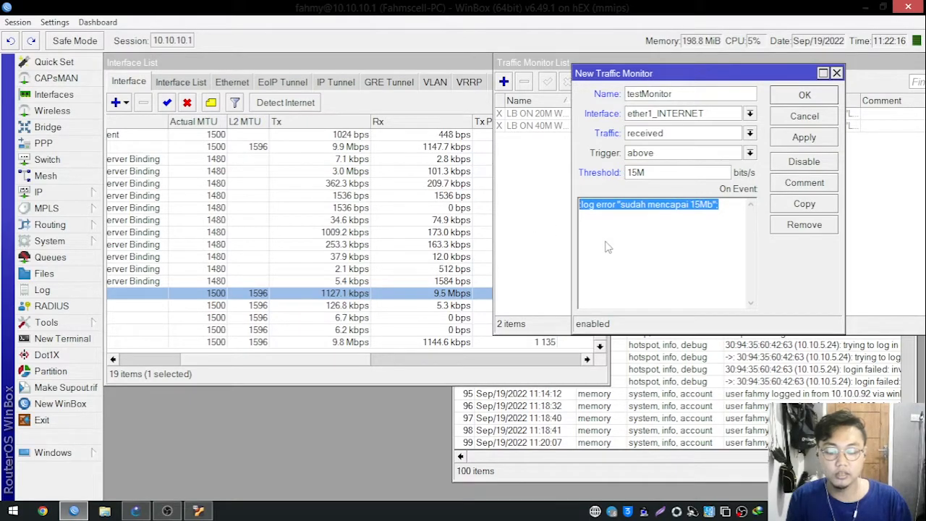
pyautogui.write('beep')
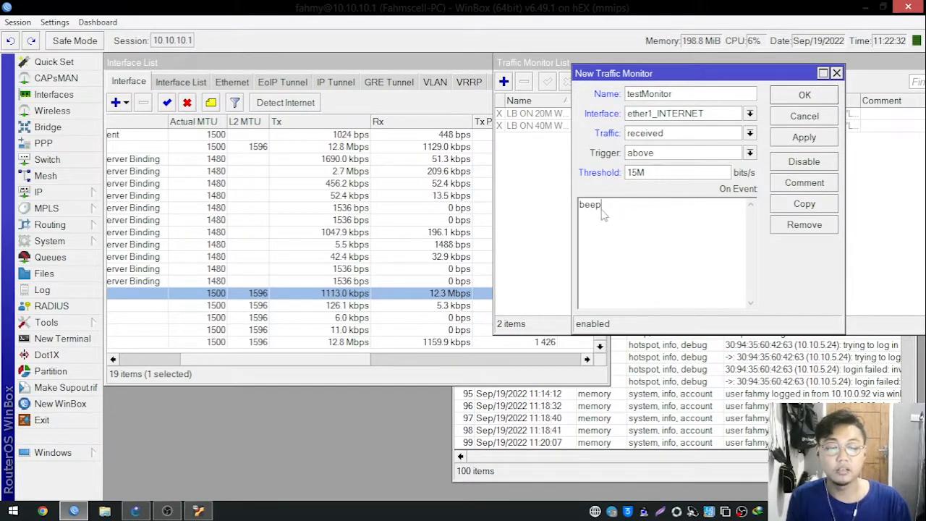
pyautogui.hotkey('ctrl', 'a')
pyautogui.hotkey('ctrl', 'v')
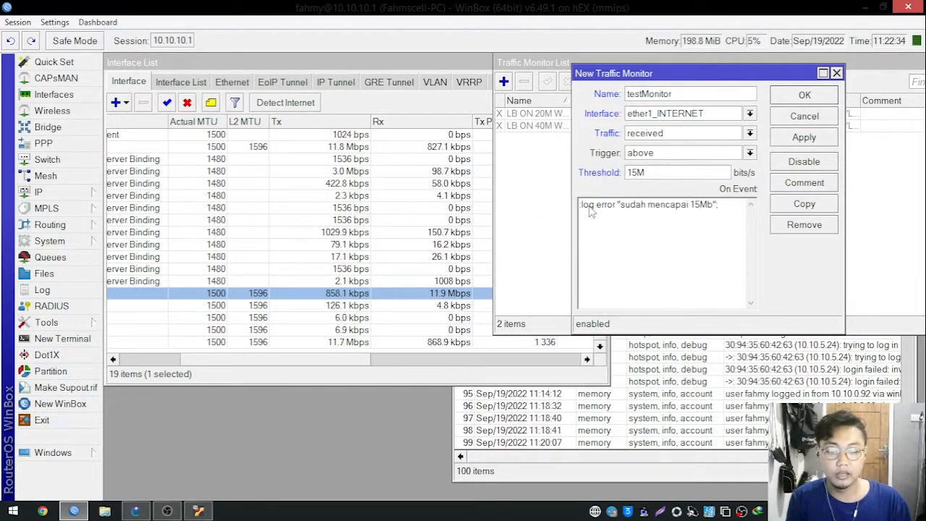
# Save the testMonitor traffic monitor and place the Log beside the Interface List to check for its script error entry.
pyautogui.click(802, 137)
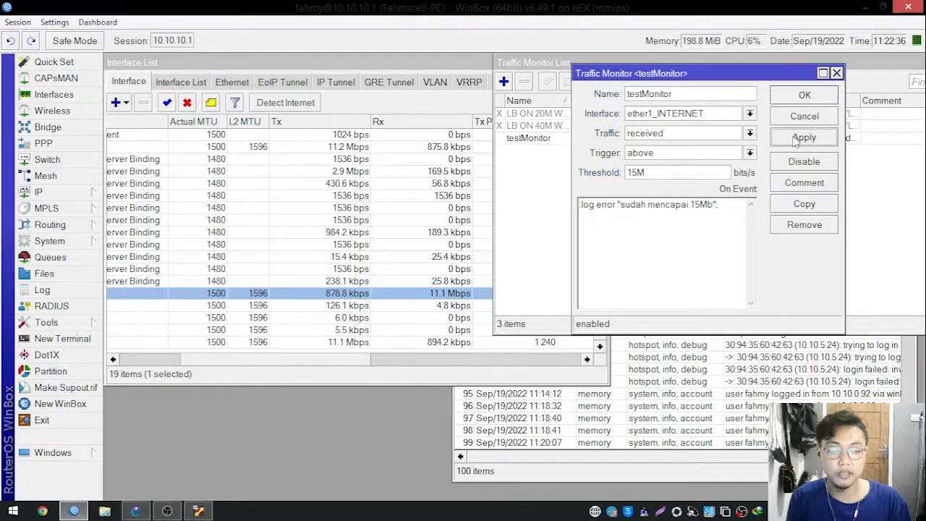
pyautogui.click(804, 96)
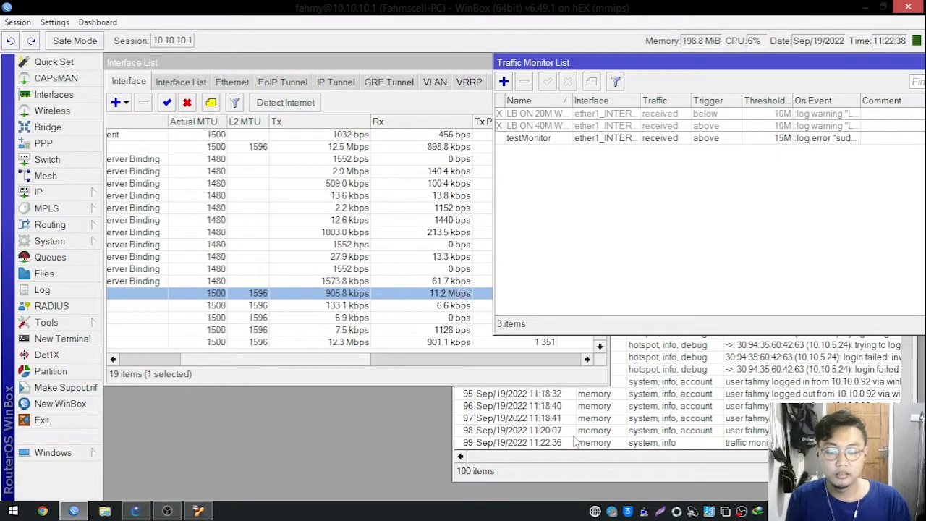
pyautogui.click(507, 430)
pyautogui.moveTo(555, 196); pyautogui.dragTo(594, 72)
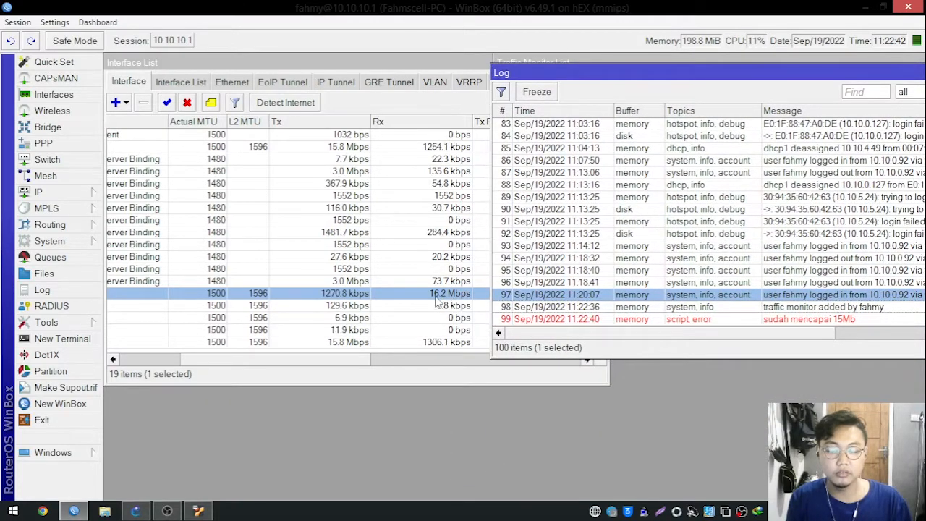
pyautogui.click(791, 322)
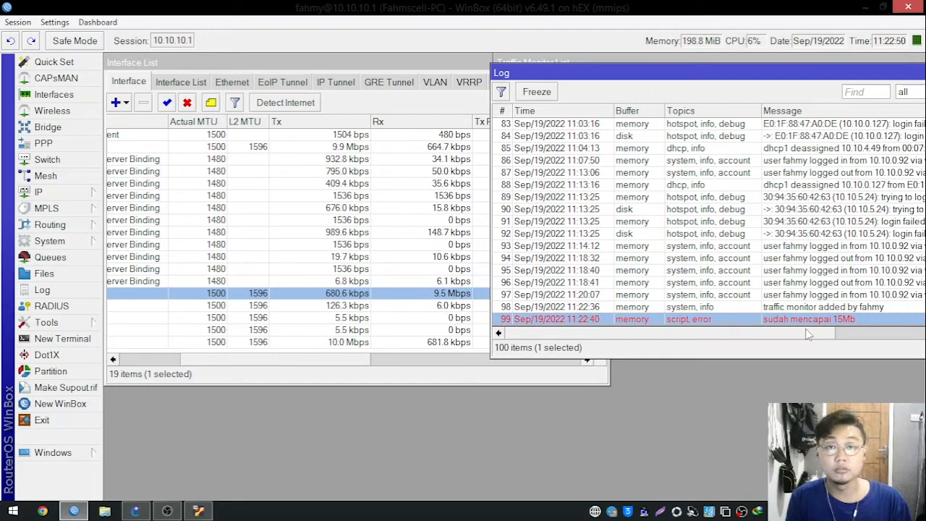
# Move the Log clear of the Traffic Monitor List, review testMonitor's On Event script and close the monitor without changes.
pyautogui.moveTo(681, 74); pyautogui.dragTo(499, 164)
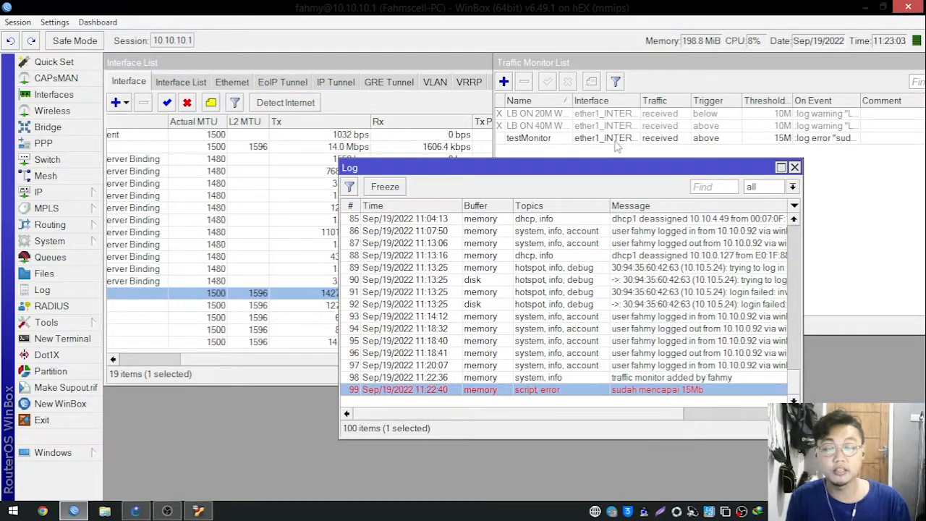
pyautogui.moveTo(586, 168); pyautogui.dragTo(707, 95)
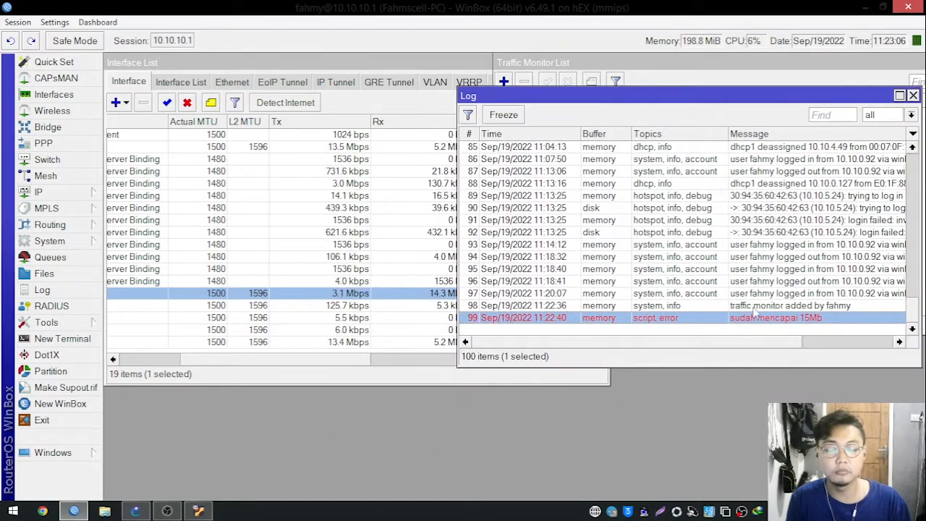
pyautogui.moveTo(621, 114); pyautogui.dragTo(583, 209)
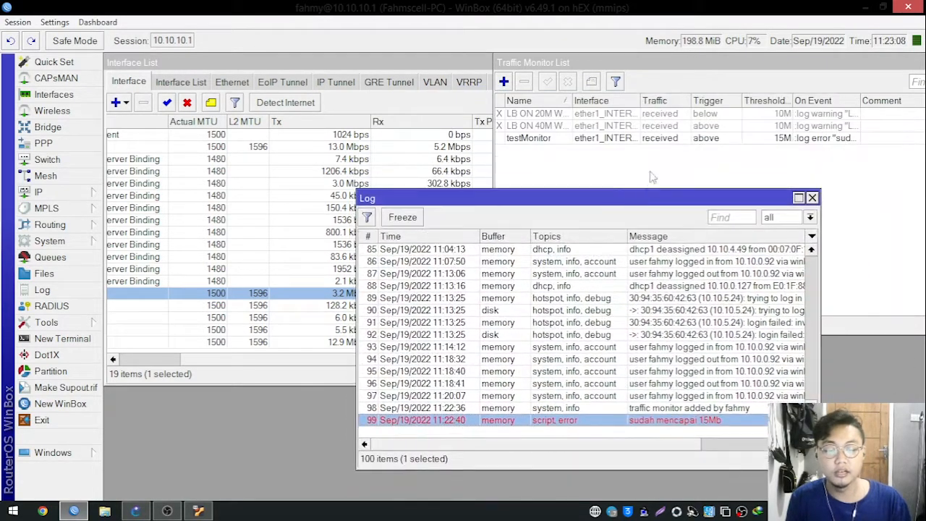
pyautogui.click(528, 138)
pyautogui.doubleClick(528, 137)
pyautogui.click(685, 237)
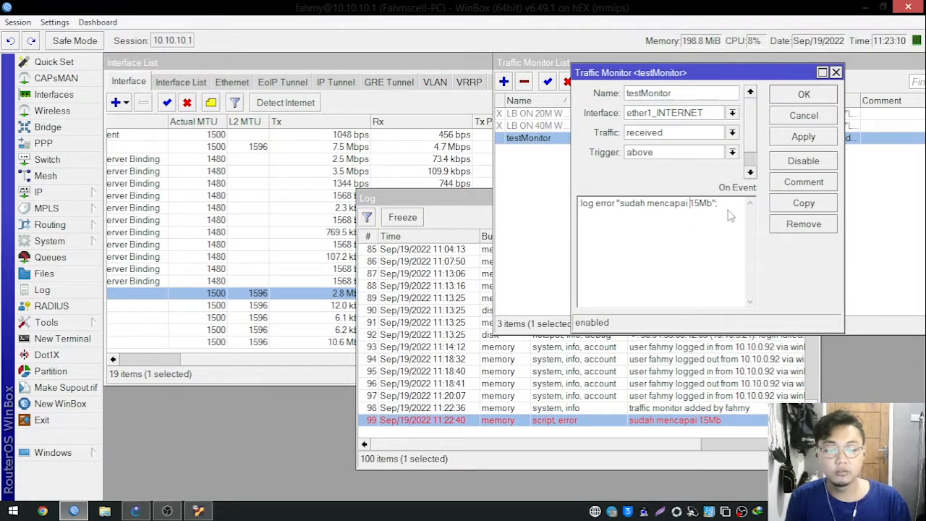
pyautogui.hotkey('ctrl', 'a')
pyautogui.click(688, 237)
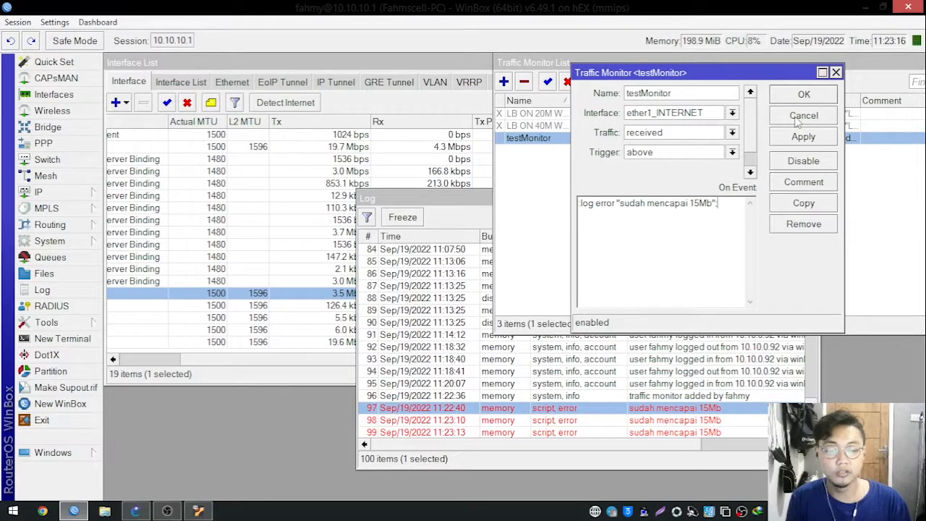
pyautogui.click(800, 117)
# Open the LB ON 20M WAN2 traffic monitor and examine the log warning command in its On Event script.
pyautogui.doubleClick(539, 114)
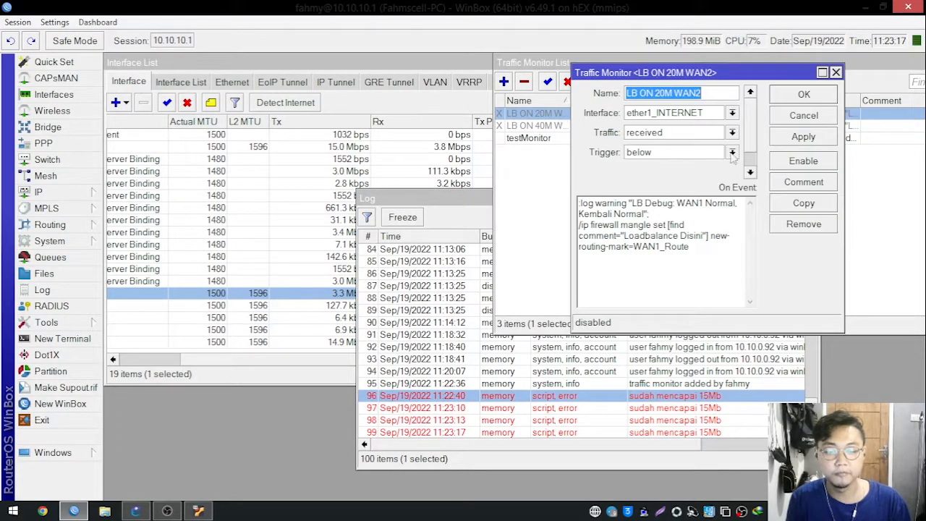
pyautogui.moveTo(703, 73); pyautogui.dragTo(637, 95)
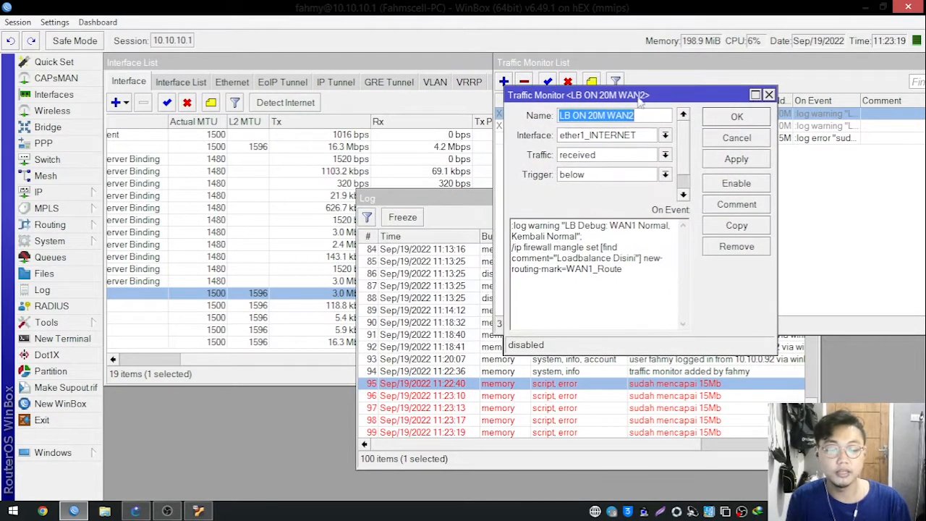
pyautogui.click(608, 237)
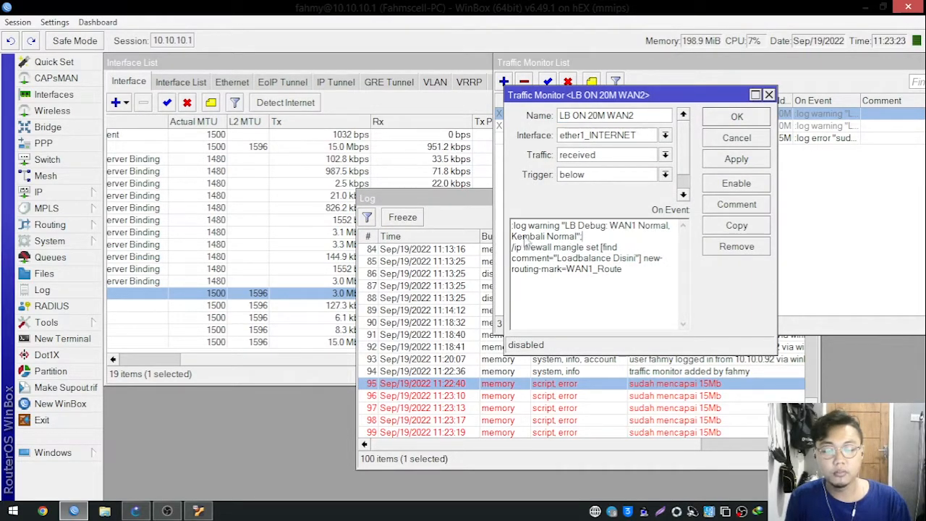
pyautogui.moveTo(513, 227); pyautogui.dragTo(596, 241)
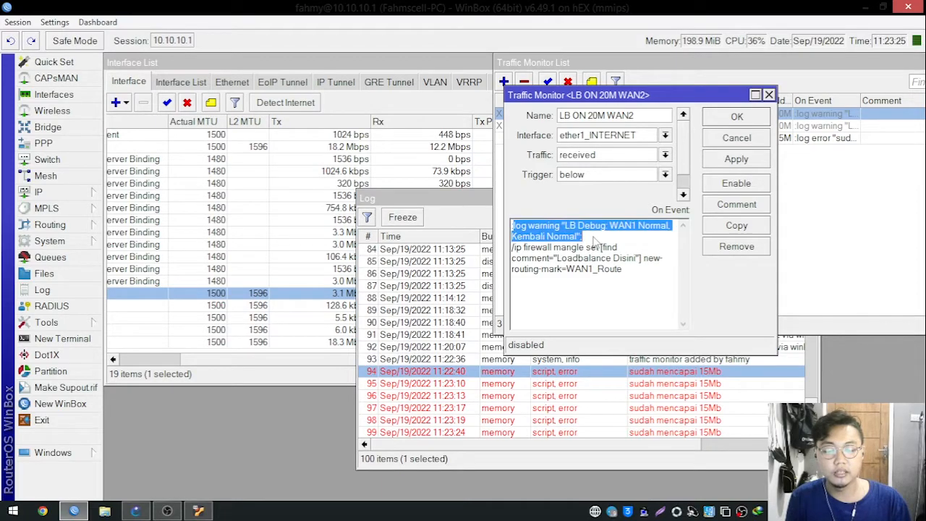
pyautogui.click(627, 233)
pyautogui.click(637, 228)
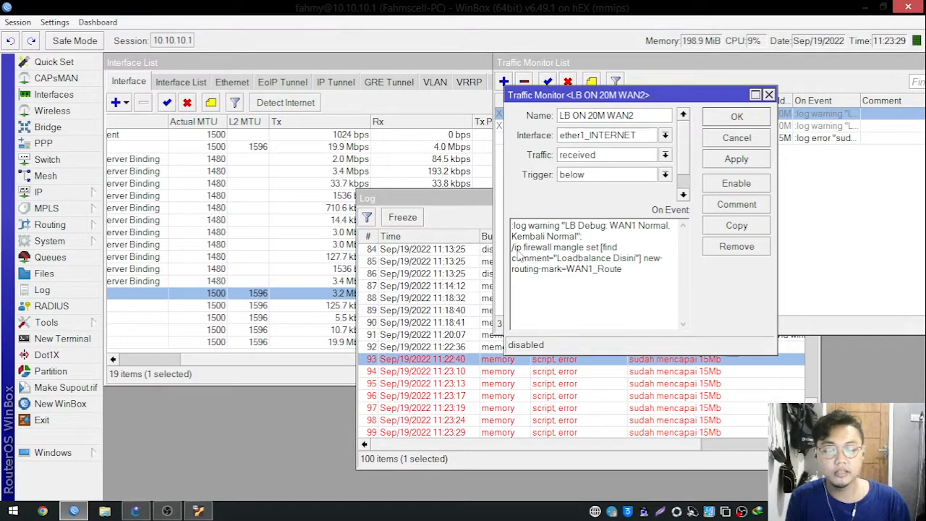
# Examine the firewall mangle command in the LB ON 20M WAN2 script, including its comment match and new-routing-mark setting.
pyautogui.moveTo(512, 247); pyautogui.dragTo(613, 284)
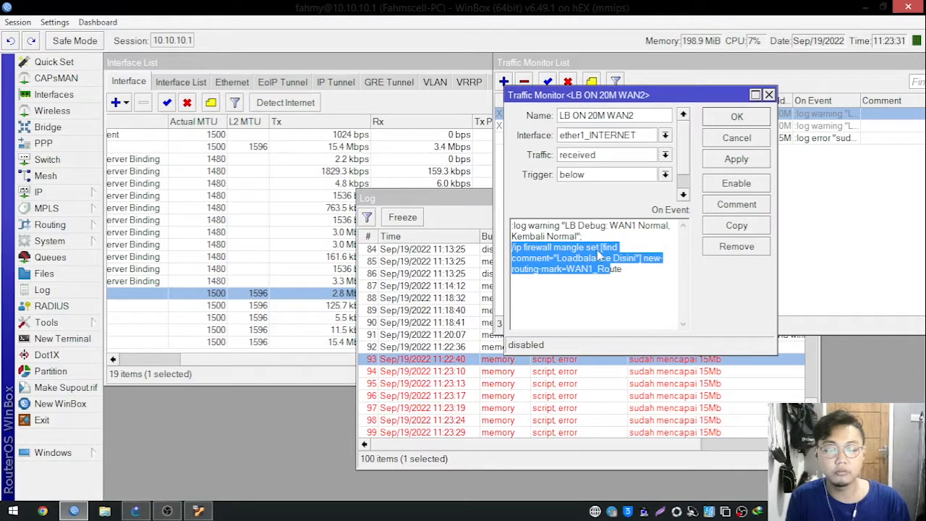
pyautogui.click(614, 258)
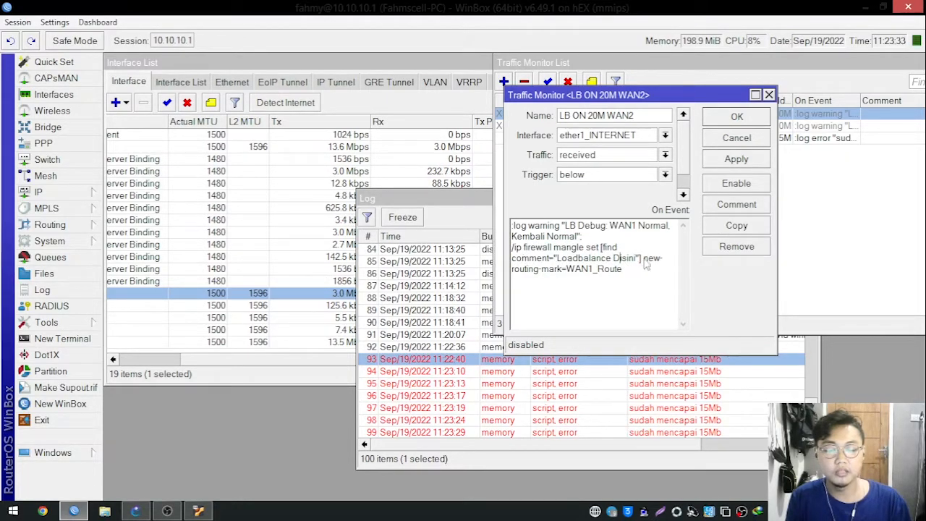
pyautogui.moveTo(630, 283); pyautogui.dragTo(578, 258)
pyautogui.click(593, 269)
pyautogui.click(589, 257)
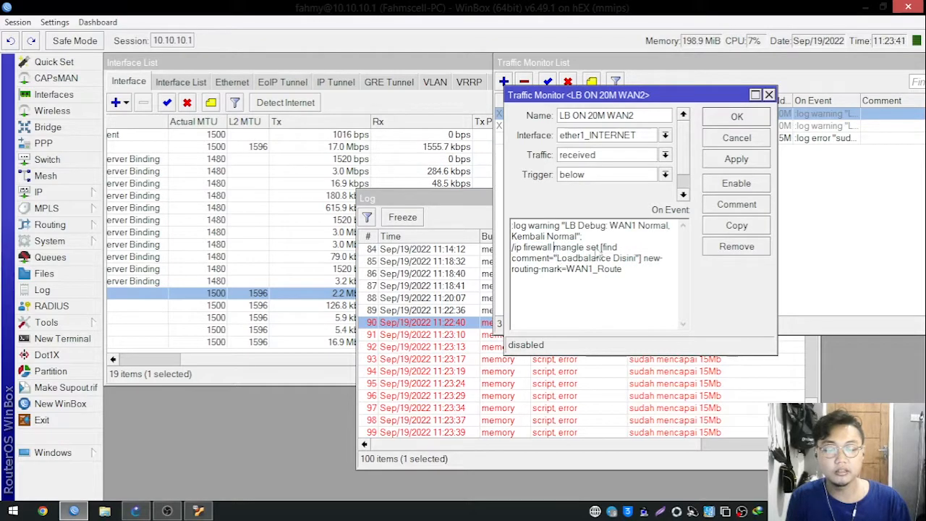
pyautogui.moveTo(643, 257); pyautogui.dragTo(653, 272)
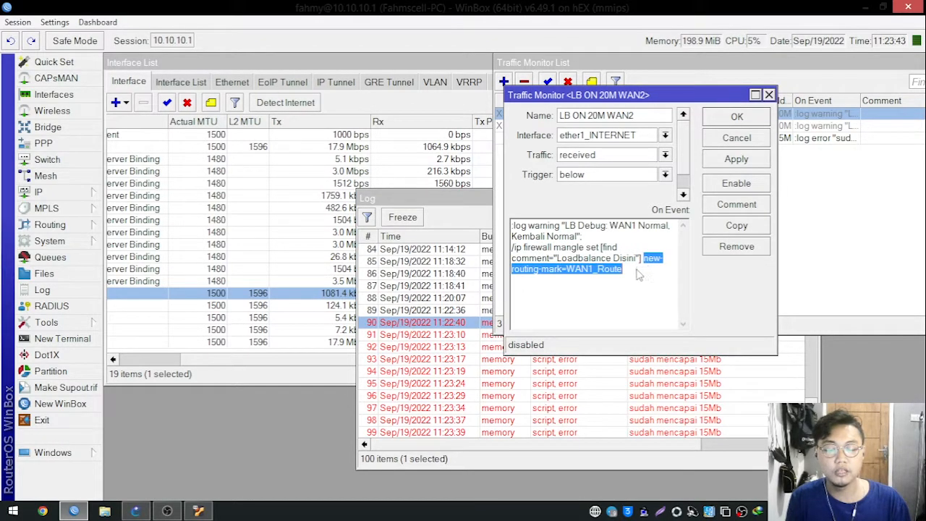
pyautogui.click(586, 284)
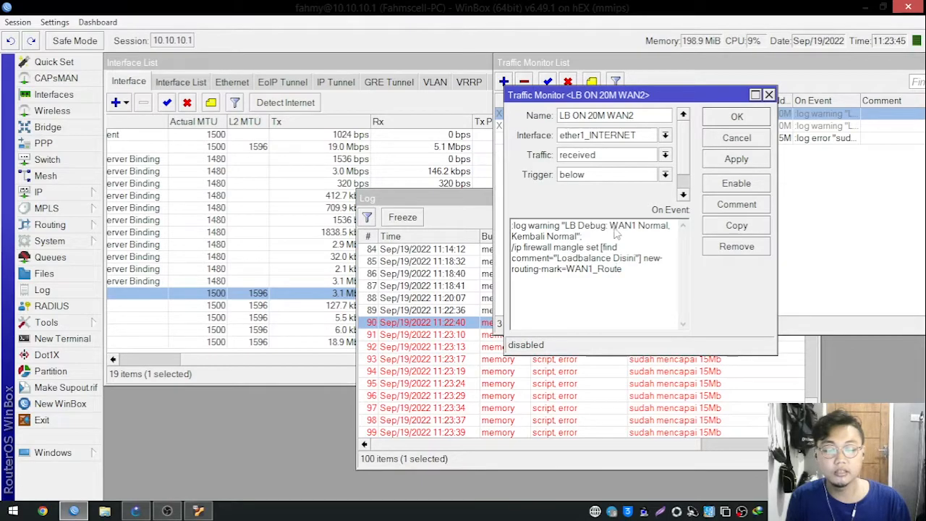
# Check the threshold of the LB ON 20M WAN2 traffic monitor and close it without changes.
pyautogui.scroll(-1, 661, 180)
pyautogui.scroll(1, 663, 181)
pyautogui.scroll(-1, 661, 181)
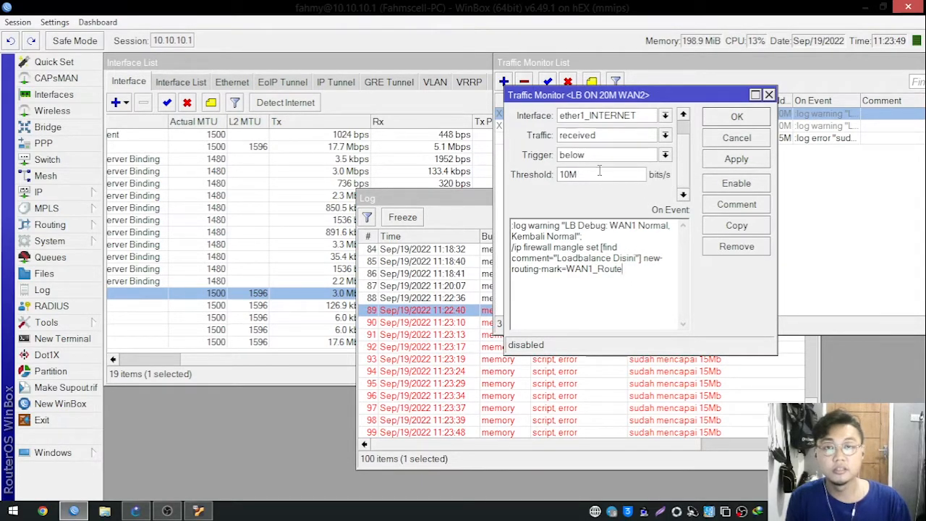
pyautogui.moveTo(599, 173); pyautogui.dragTo(512, 174)
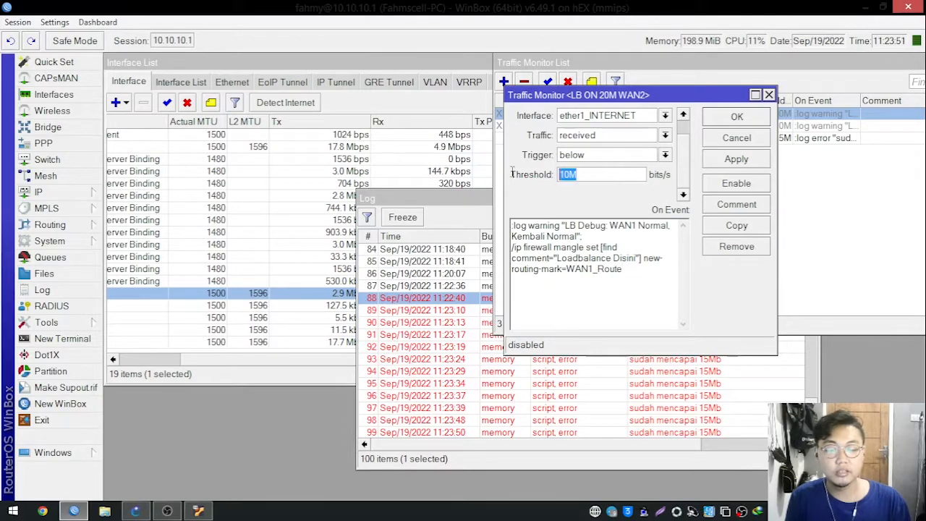
pyautogui.click(617, 178)
pyautogui.moveTo(599, 178); pyautogui.dragTo(524, 182)
pyautogui.click(580, 181)
pyautogui.doubleClick(575, 174)
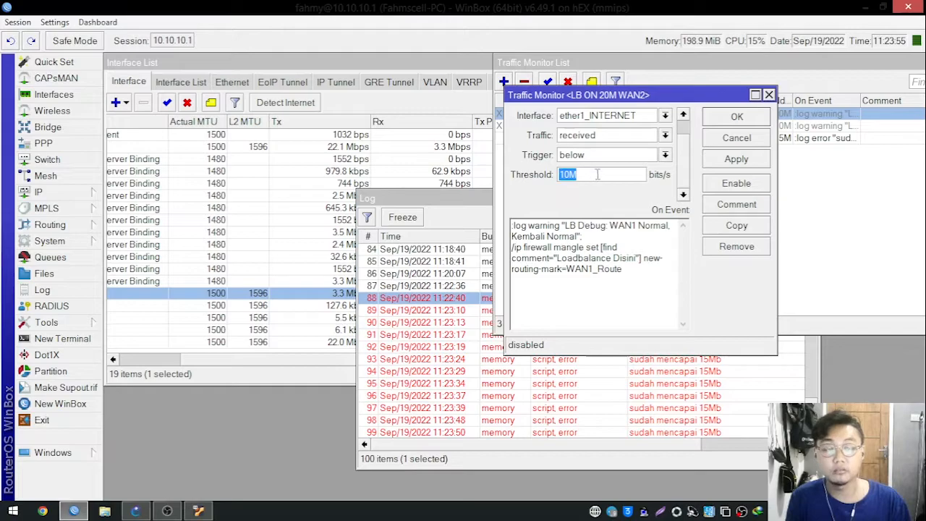
pyautogui.click(734, 138)
# Remove testMonitor from the Traffic Monitor List and close the Traffic Monitor List, Log and Interface List windows.
pyautogui.click(646, 141)
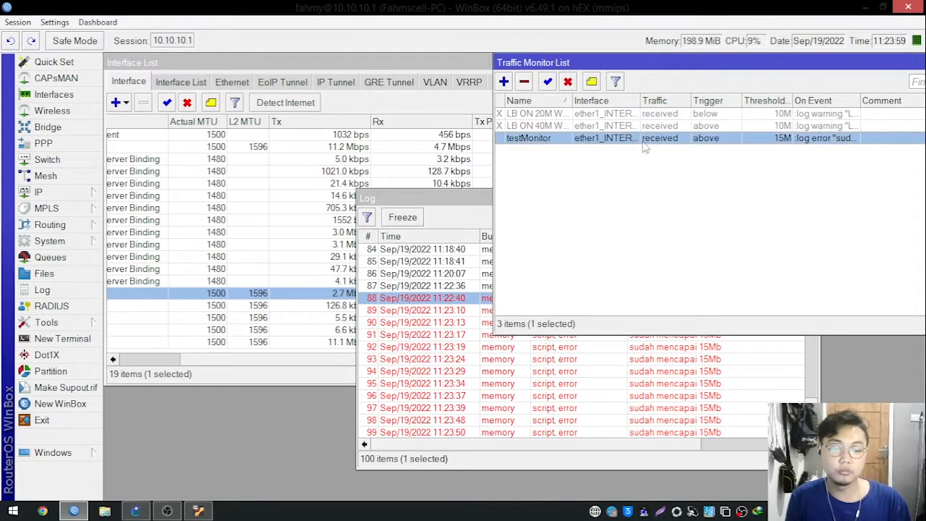
pyautogui.click(524, 81)
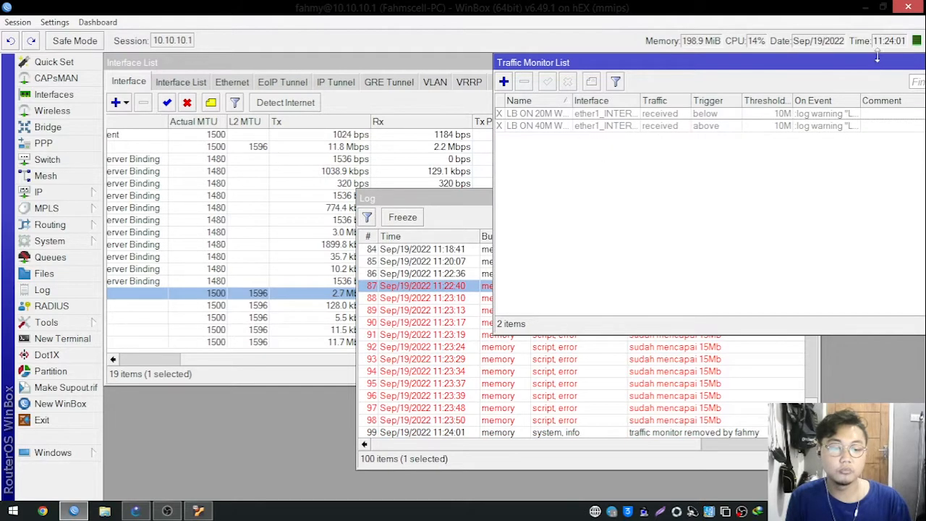
pyautogui.moveTo(893, 64); pyautogui.dragTo(673, 69)
pyautogui.click(728, 64)
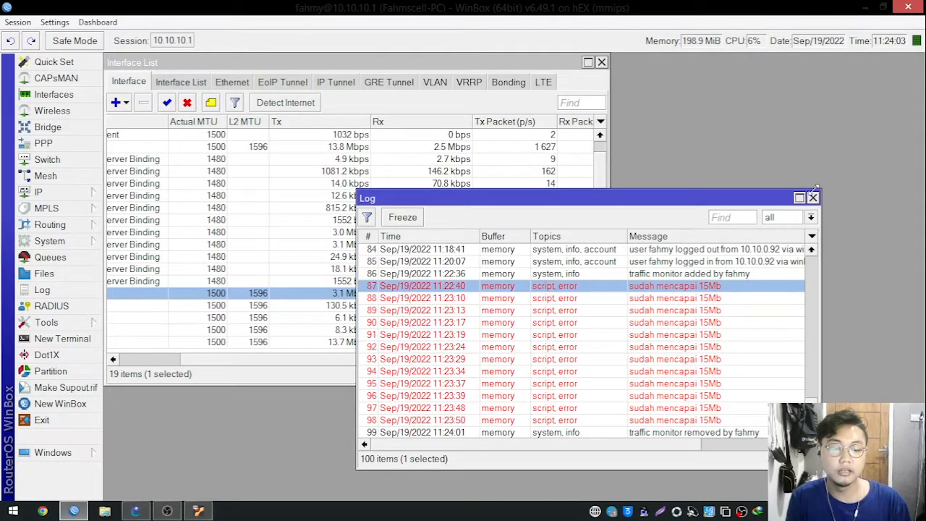
pyautogui.click(812, 197)
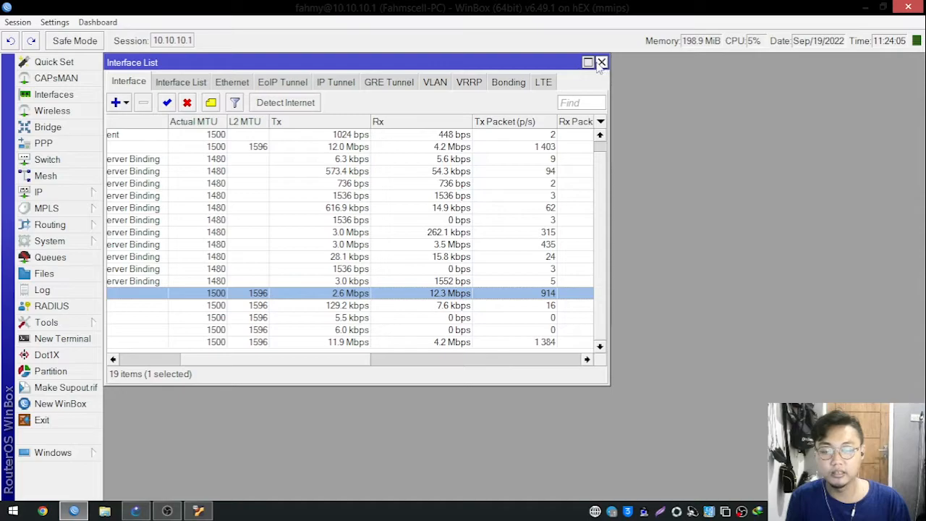
pyautogui.click(601, 62)
# Open the Graphing tool and move its window aside to free the workspace.
pyautogui.click(70, 326)
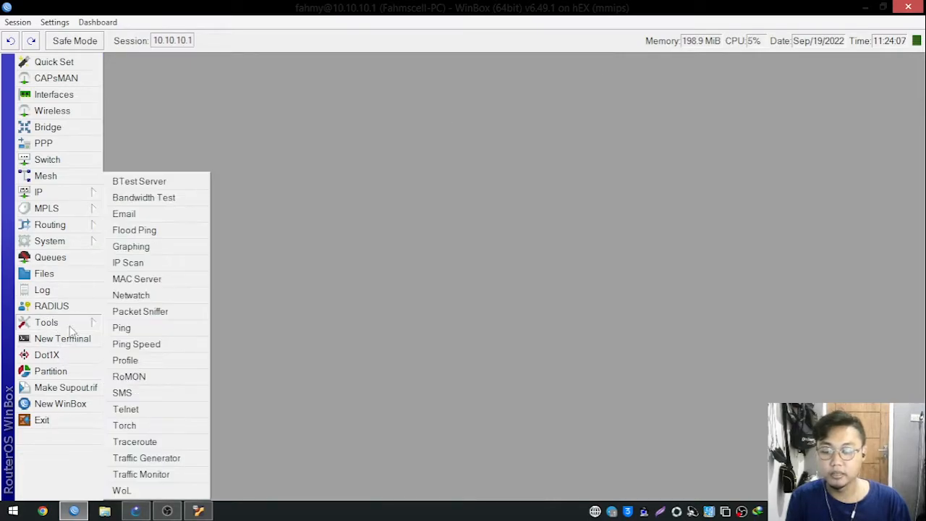
pyautogui.click(151, 247)
pyautogui.moveTo(493, 140); pyautogui.dragTo(770, 70)
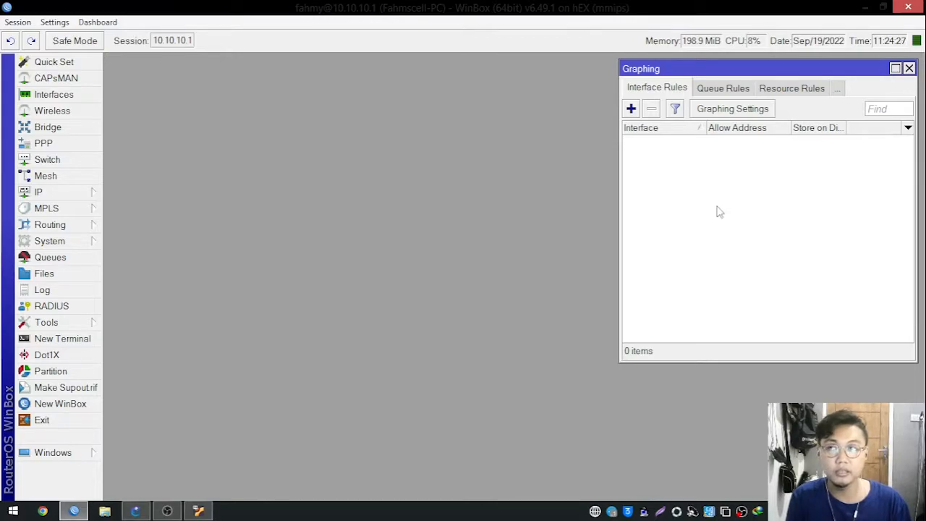
# Enable the www service in the IP Service List and move the list clear of the Graphing window.
pyautogui.click(81, 191)
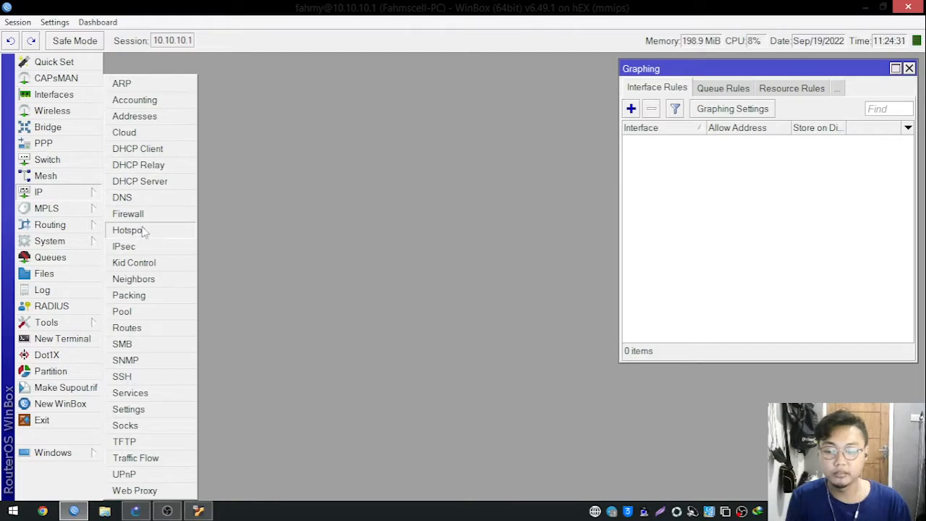
pyautogui.click(147, 396)
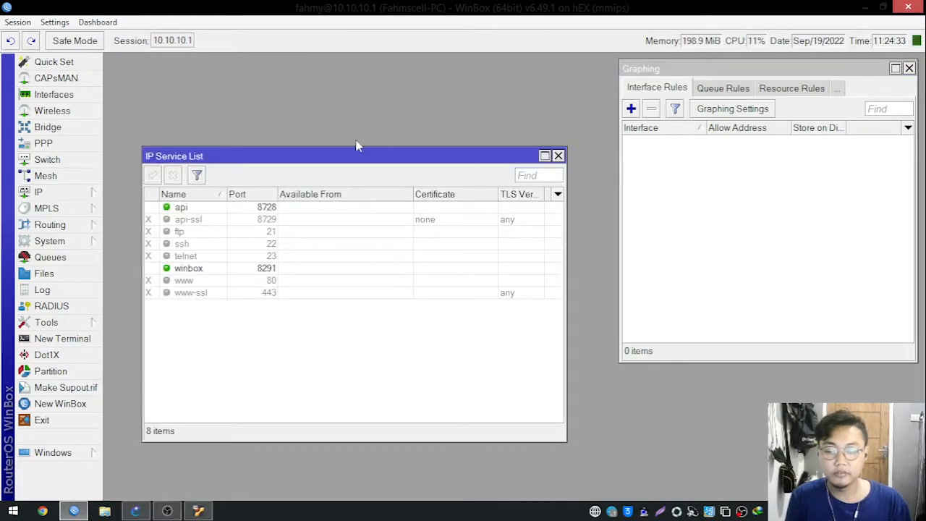
pyautogui.click(201, 286)
pyautogui.click(153, 175)
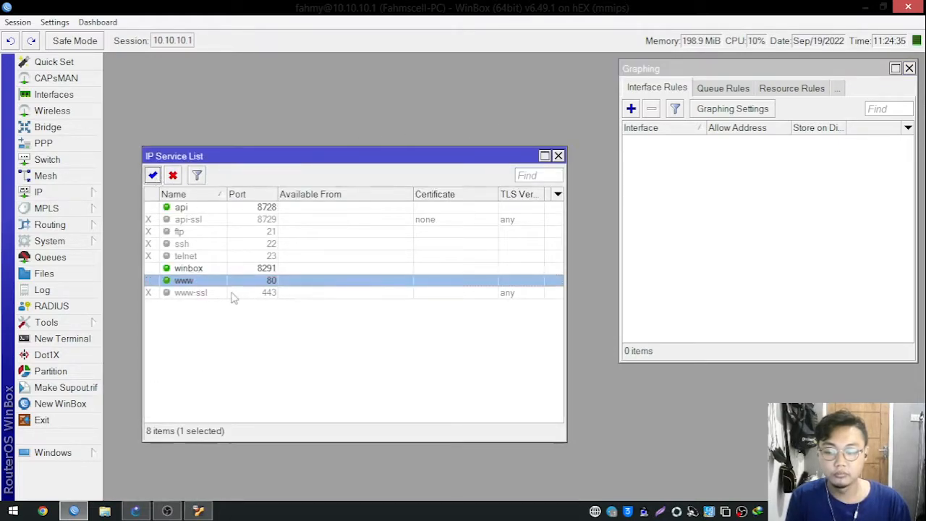
pyautogui.moveTo(510, 154); pyautogui.dragTo(450, 70)
# Start a new interface graphing rule covering all interfaces, keeping the allowed address 0.0.0.0/0 and Store on Disk on.
pyautogui.click(730, 203)
pyautogui.moveTo(721, 69); pyautogui.dragTo(660, 64)
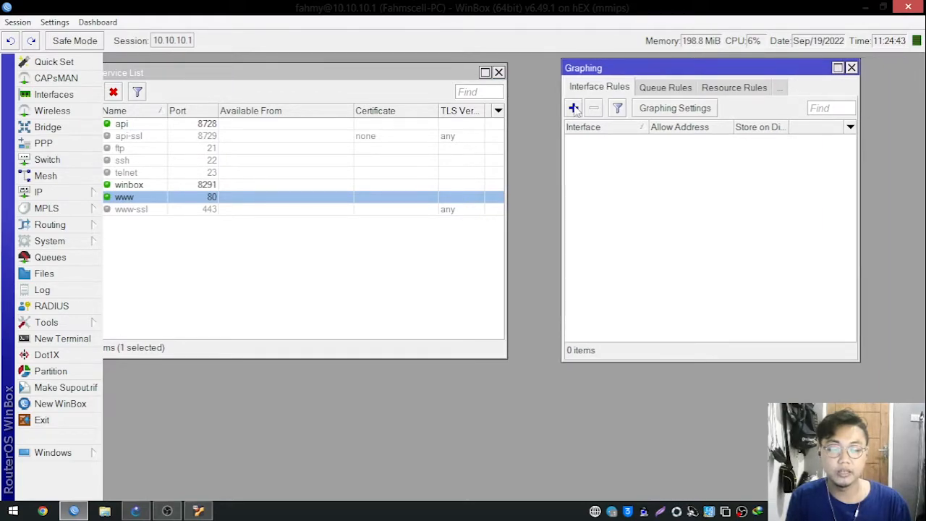
pyautogui.click(574, 109)
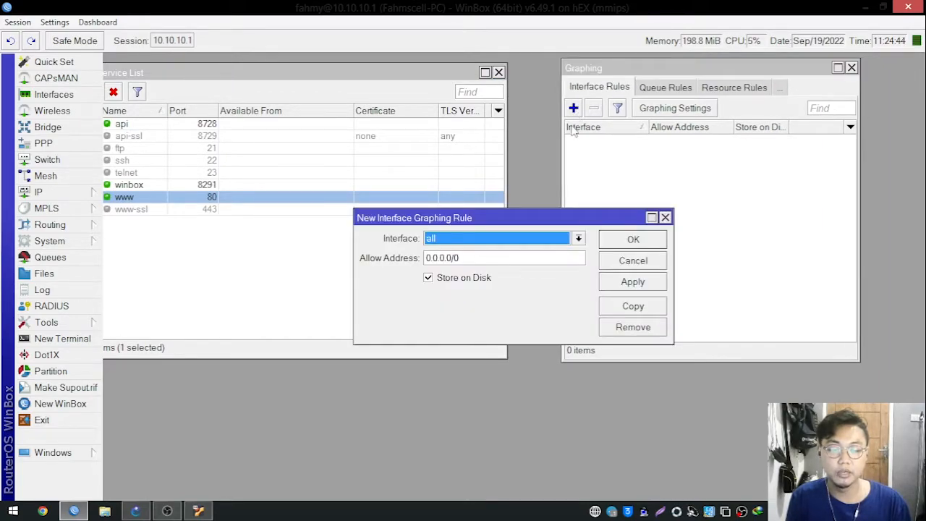
pyautogui.click(501, 242)
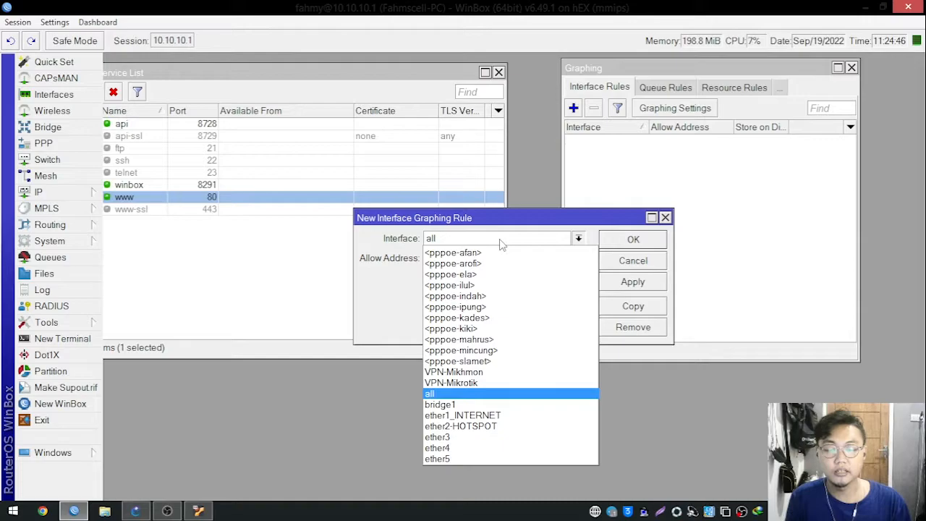
pyautogui.click(490, 416)
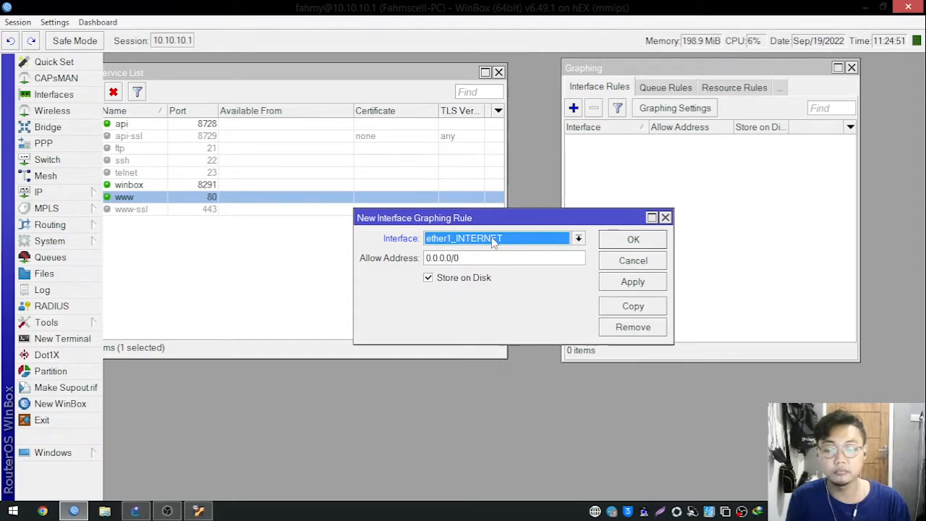
pyautogui.click(493, 242)
pyautogui.click(463, 394)
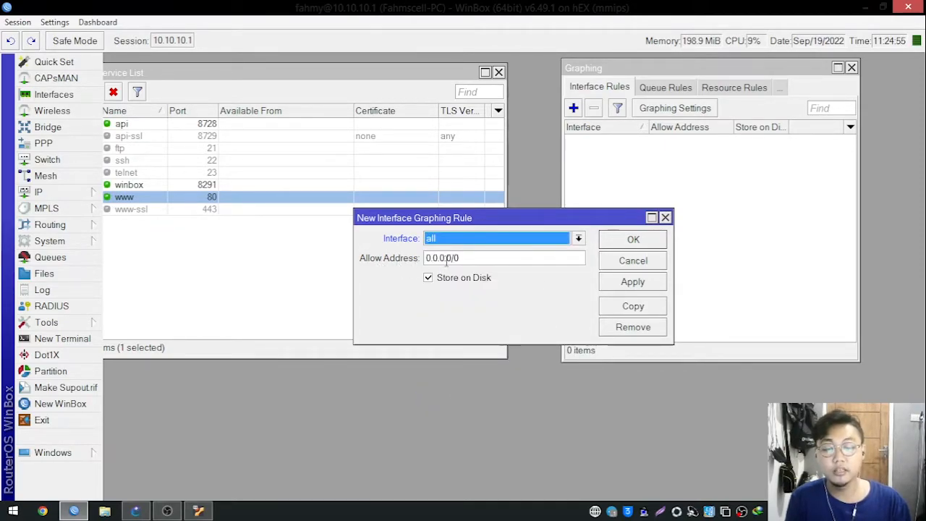
pyautogui.moveTo(473, 260); pyautogui.dragTo(416, 263)
pyautogui.click(476, 260)
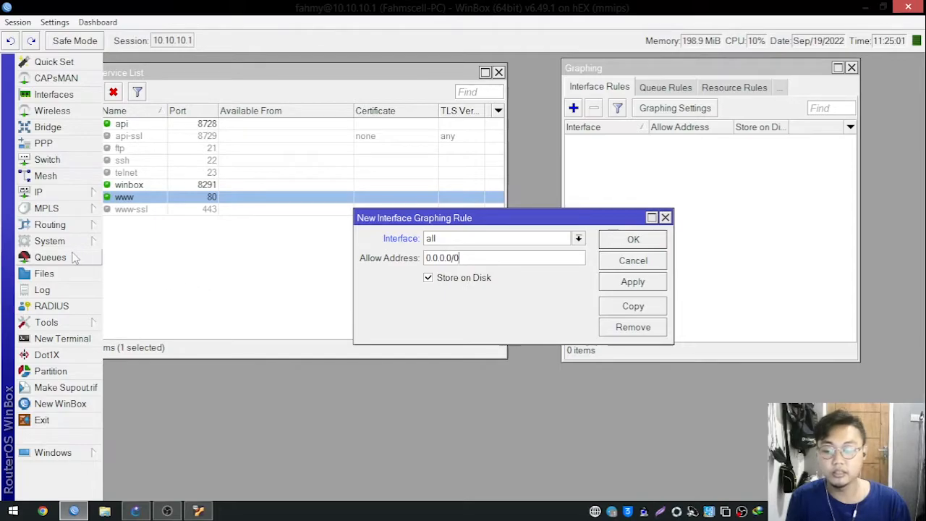
# Check the router's stored files and disk usage in the File List and close the list.
pyautogui.click(44, 274)
pyautogui.click(407, 292)
pyautogui.scroll(-10, 427, 318)
pyautogui.scroll(-3, 591, 254)
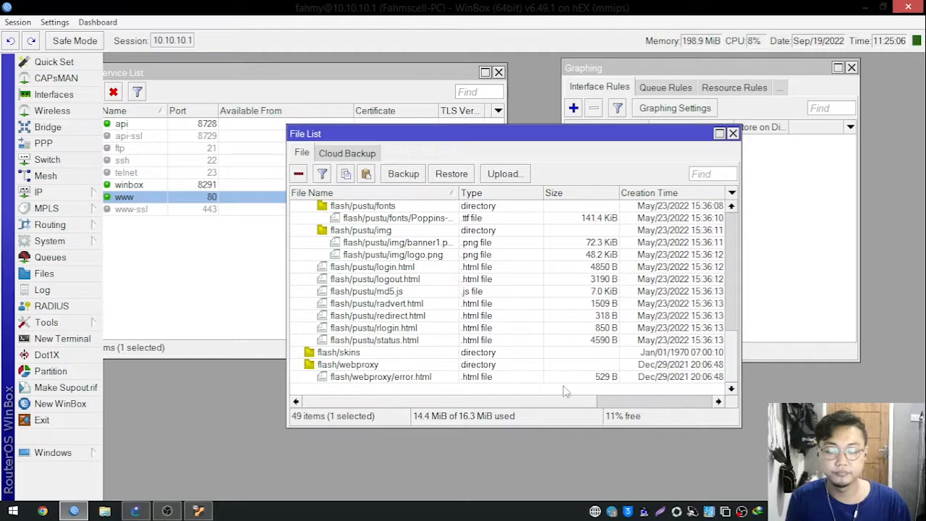
pyautogui.click(732, 133)
# Apply and confirm the graphing rule for all interfaces and shift the Graphing window sideways.
pyautogui.click(637, 283)
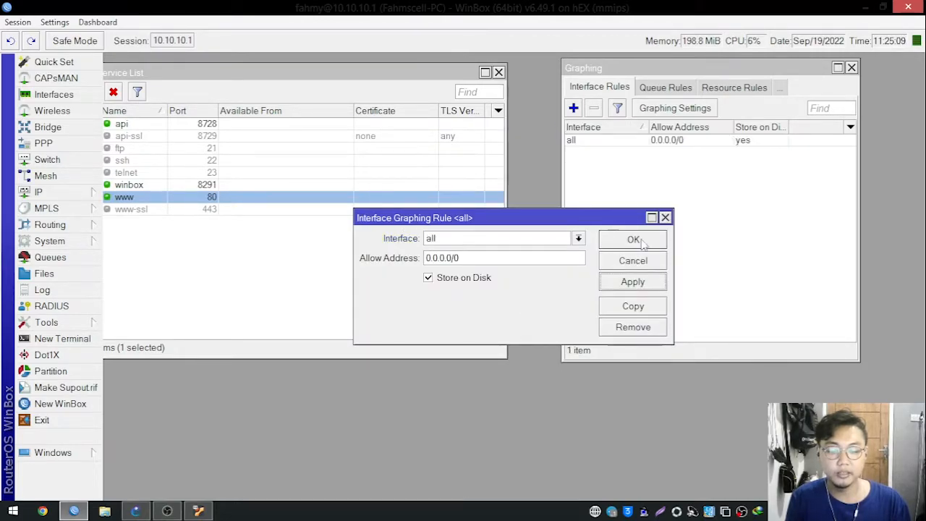
pyautogui.click(642, 241)
pyautogui.moveTo(640, 68); pyautogui.dragTo(610, 70)
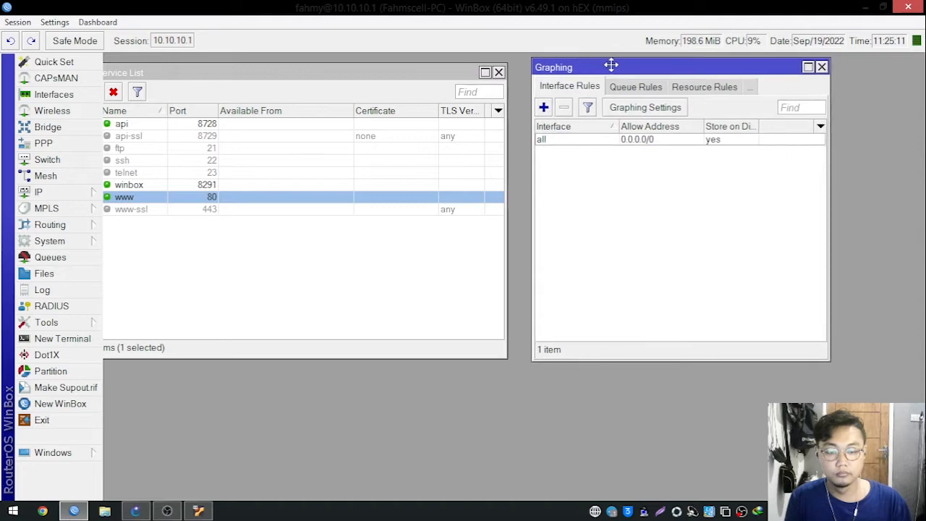
# Switch to Chrome and load the router's web page at 10.10.10.1.
pyautogui.click(43, 509)
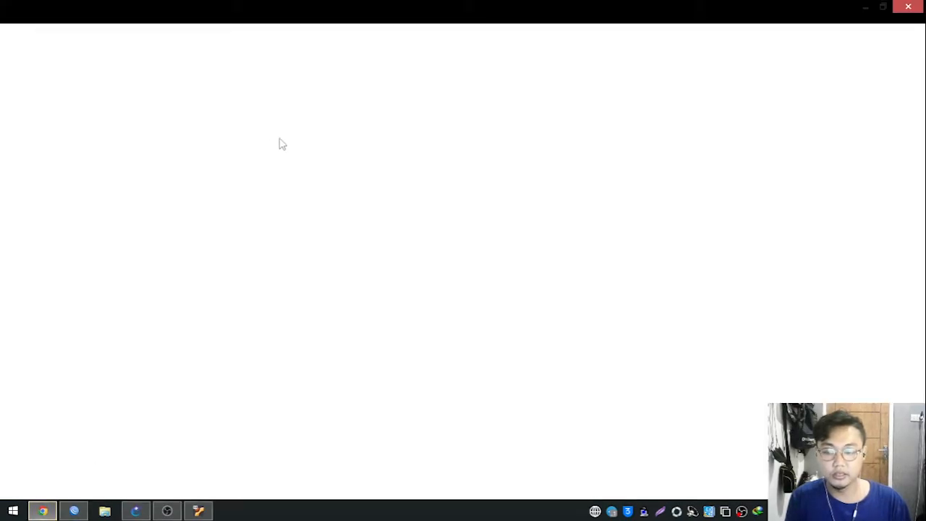
pyautogui.click(266, 36)
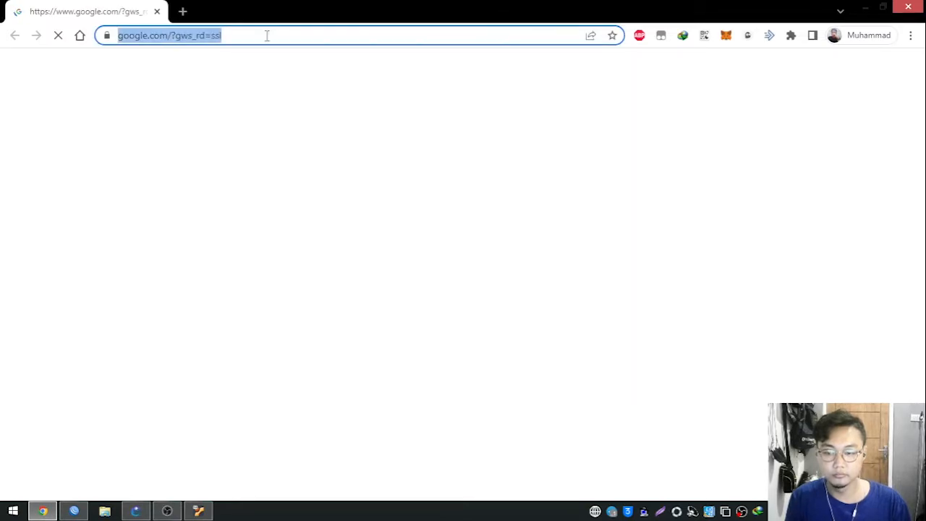
pyautogui.write('1010')
pyautogui.press('BackSpace')
pyautogui.press('BackSpace')
pyautogui.write('0.')
pyautogui.press('BackSpace')
pyautogui.press('BackSpace')
pyautogui.write('.10.10.10')
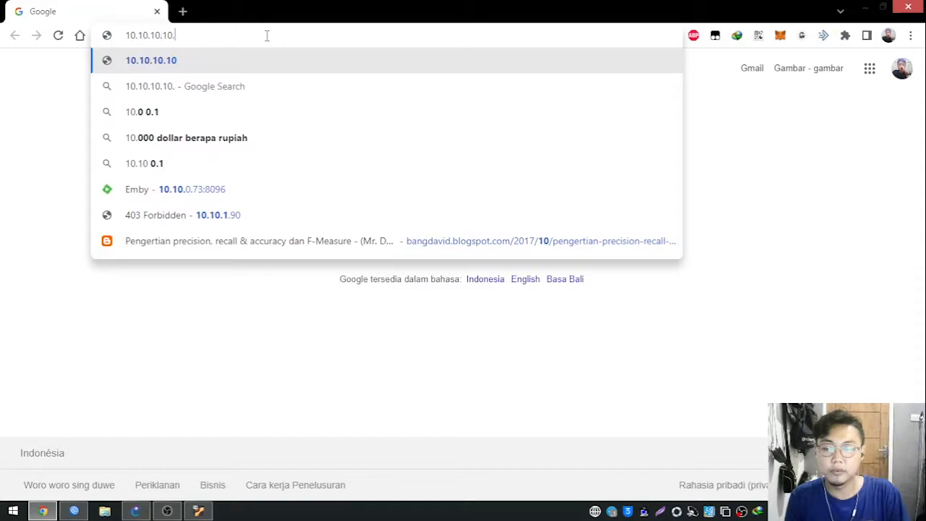
pyautogui.press('BackSpace')
pyautogui.press('Return')
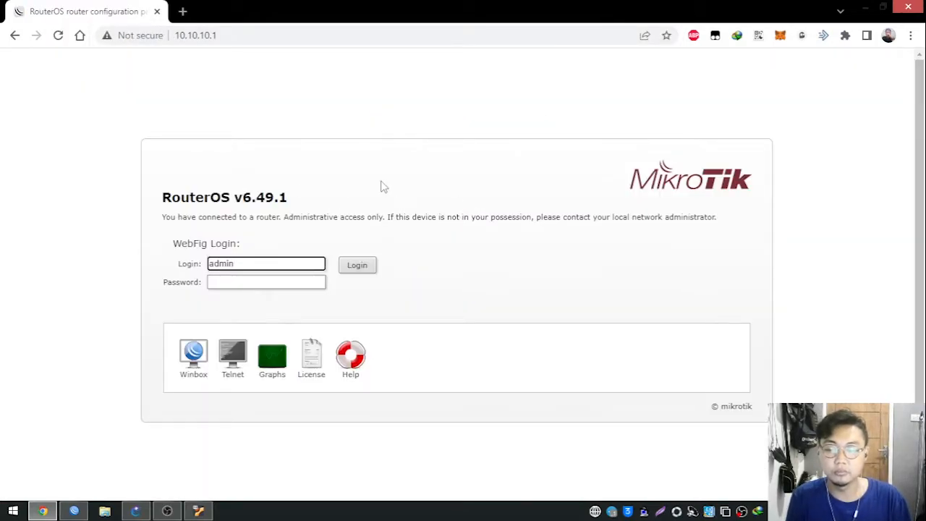
# Open the router's graphing page at 10.10.10.1/graphs/.
pyautogui.click(243, 42)
pyautogui.click(264, 41)
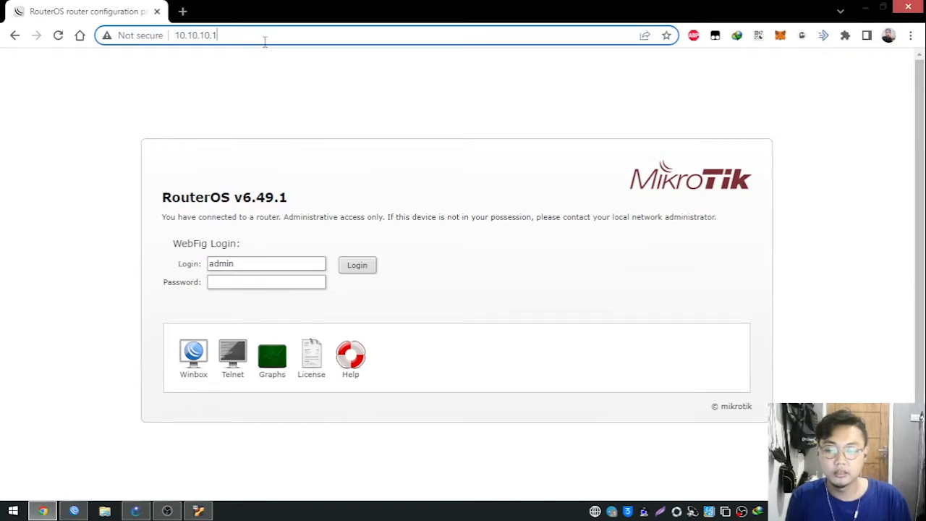
pyautogui.write('/')
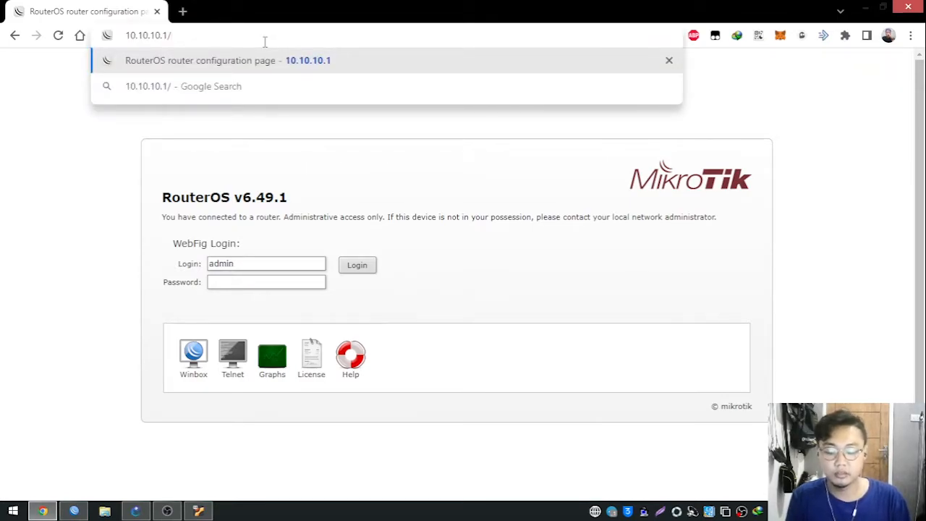
pyautogui.write('graphs')
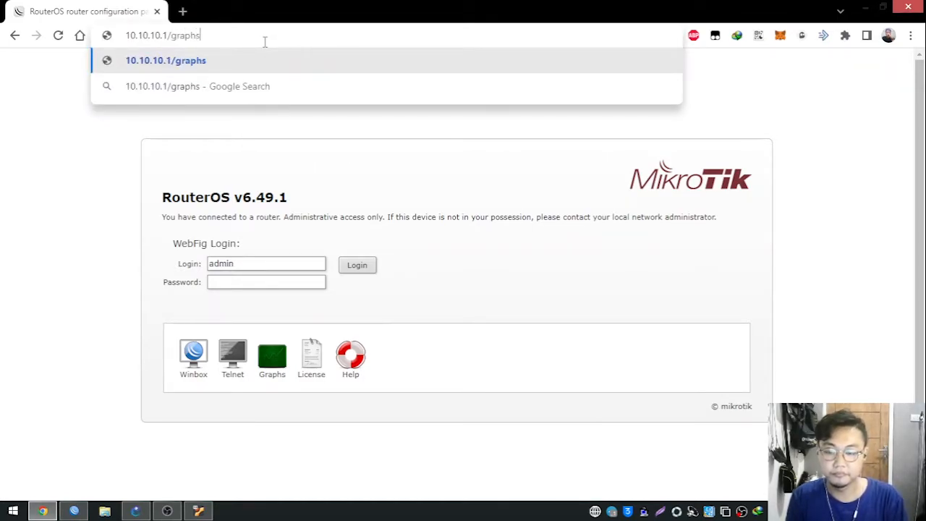
pyautogui.write('/')
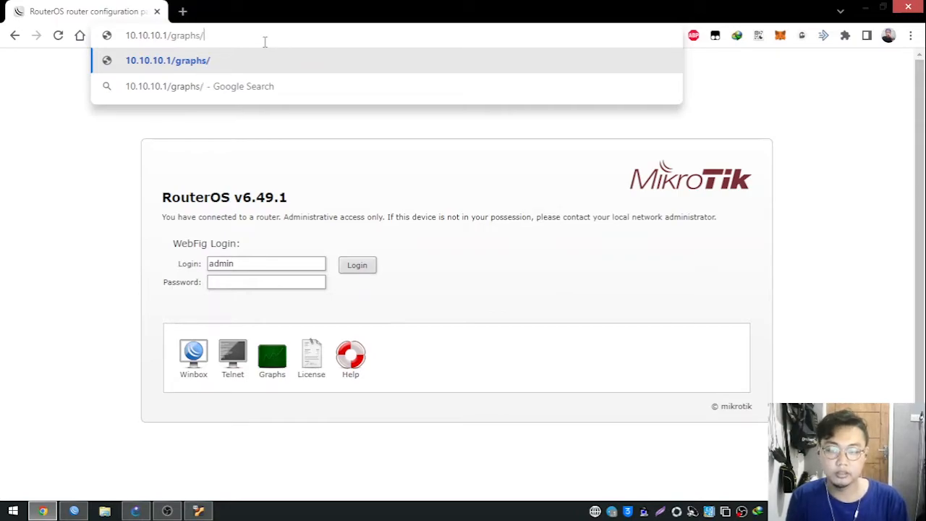
pyautogui.press('Return')
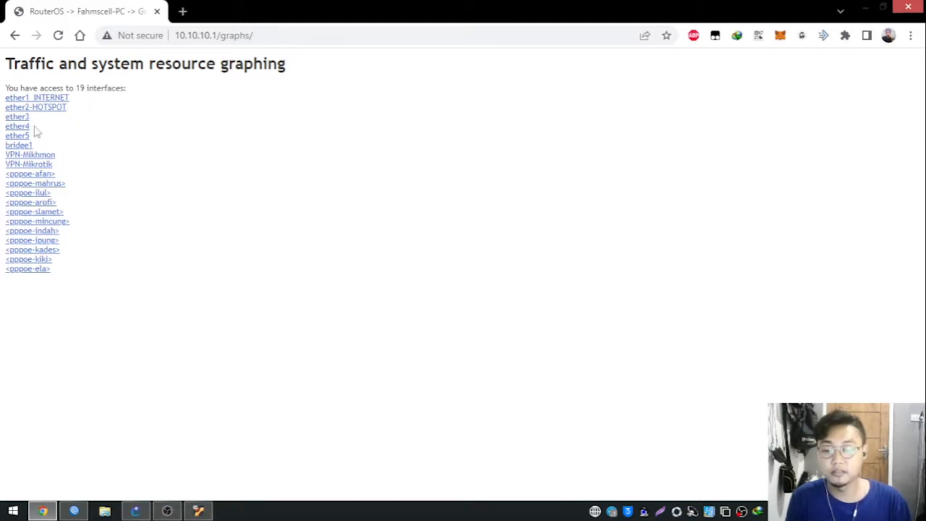
# Switch to WinBox and set the graphing rule's interface to ether1_INTERNET.
pyautogui.hotkey('alt', 'Tab')
pyautogui.doubleClick(583, 142)
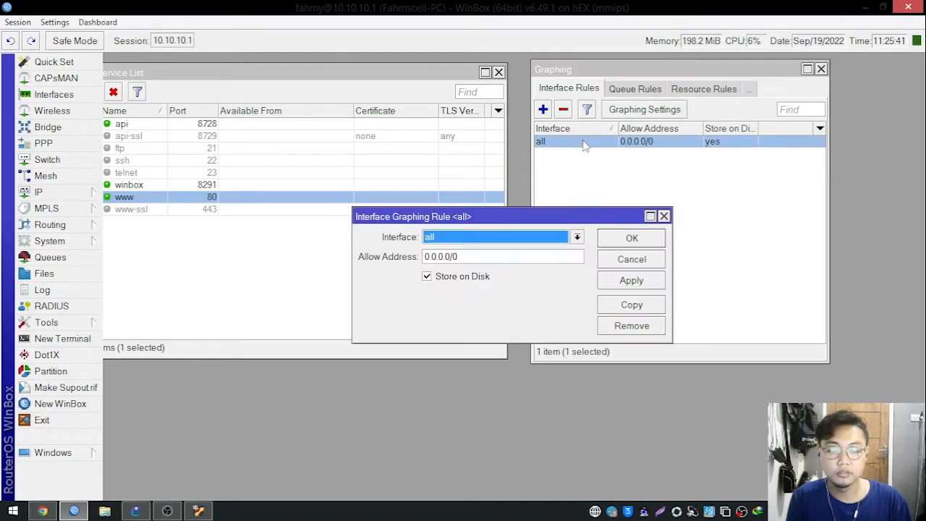
pyautogui.click(577, 238)
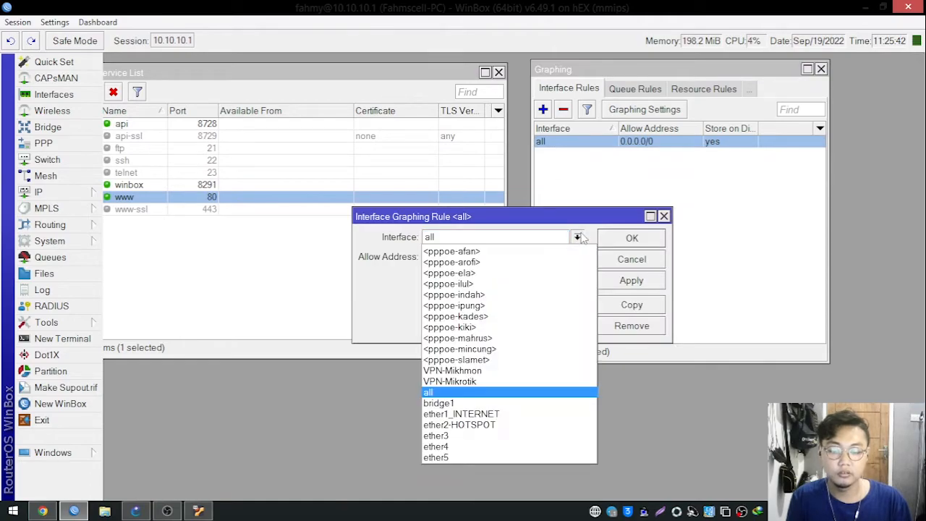
pyautogui.click(501, 413)
pyautogui.click(641, 282)
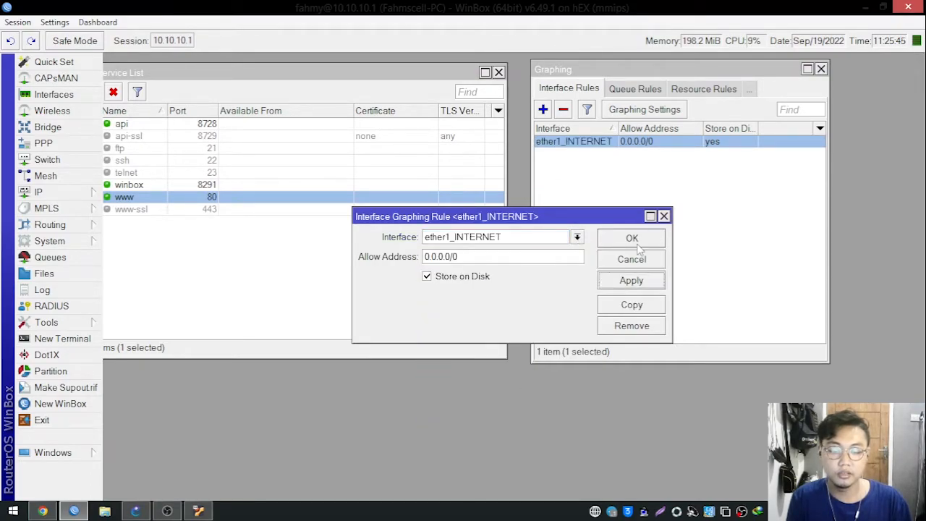
pyautogui.click(639, 238)
# Reload the graphs page in Chrome and compare its interface list with the graphing rule in WinBox.
pyautogui.hotkey('alt', 'Tab')
pyautogui.click(58, 35)
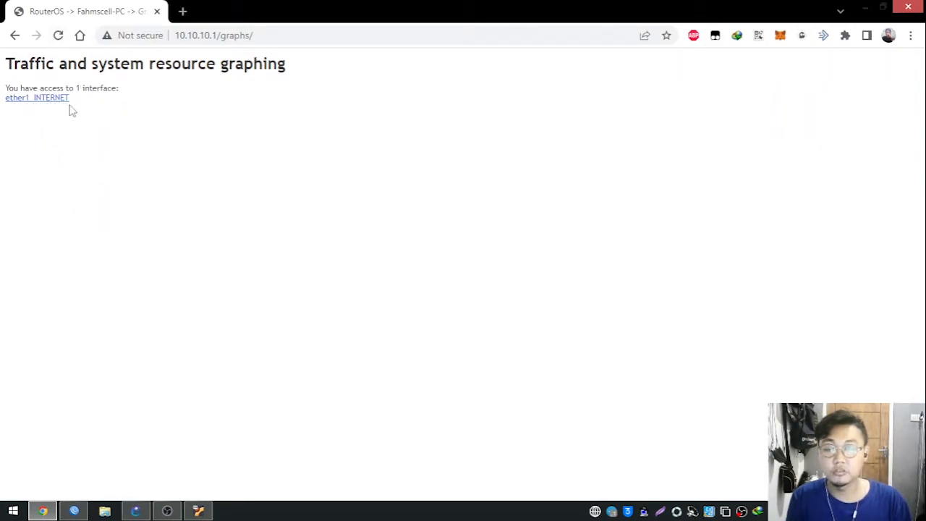
pyautogui.hotkey('alt', 'Tab')
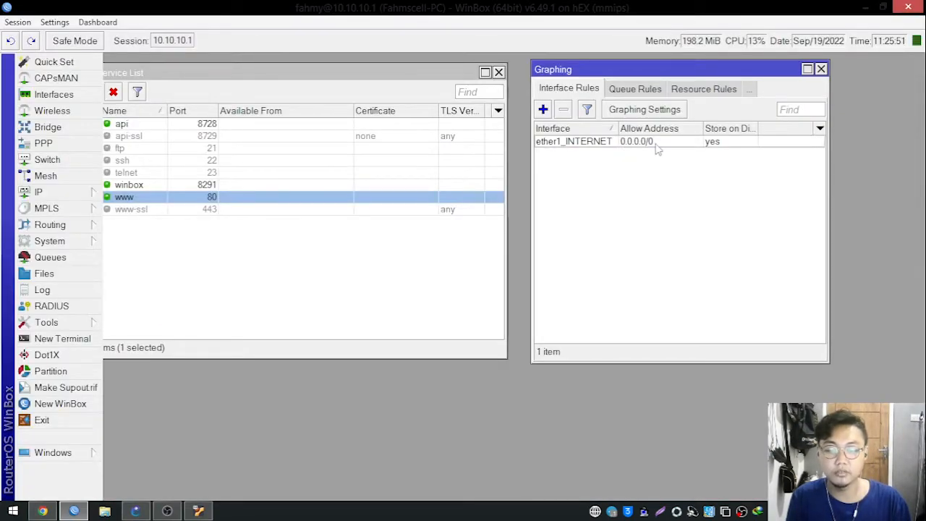
pyautogui.hotkey('alt', 'Tab')
pyautogui.hotkey('alt', 'Tab')
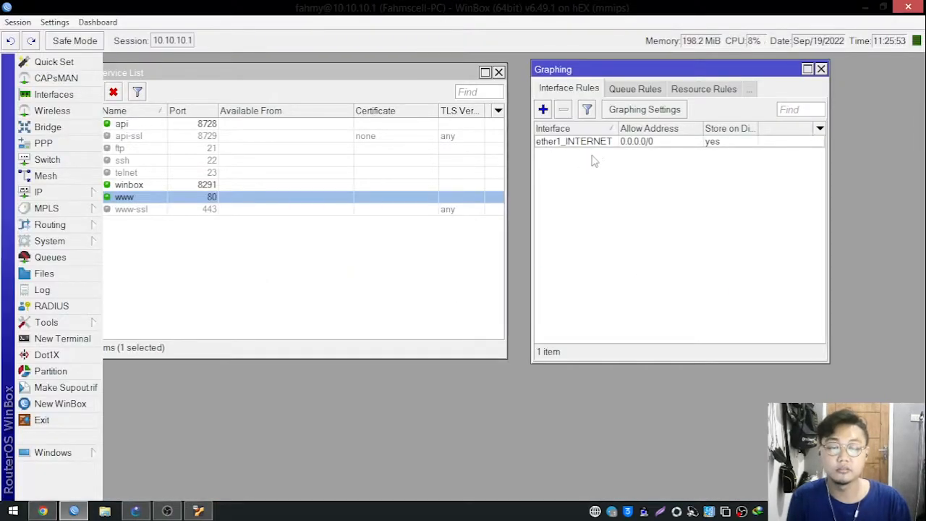
# Set the interface of the ether1_INTERNET graphing rule back to all.
pyautogui.click(597, 143)
pyautogui.doubleClick(598, 143)
pyautogui.click(576, 236)
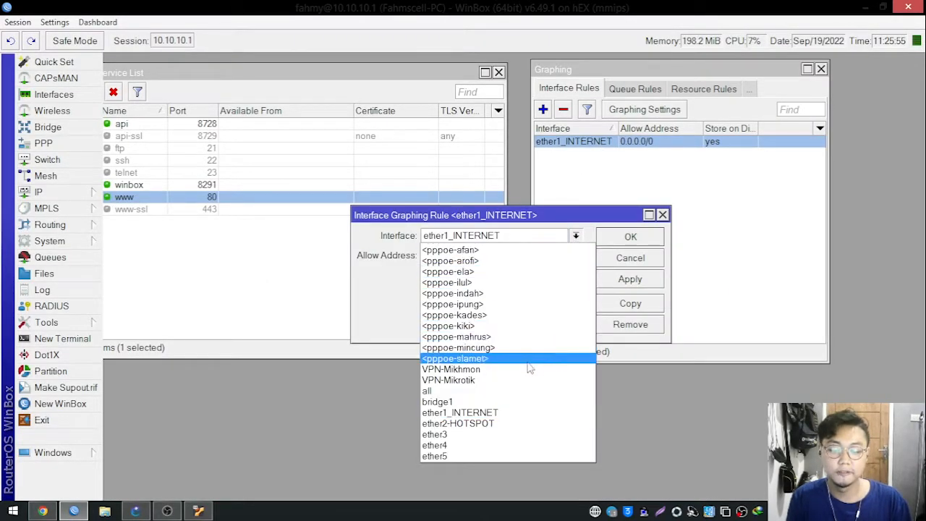
pyautogui.click(528, 392)
pyautogui.click(613, 283)
pyautogui.click(625, 245)
# Switch to Chrome, reload the graphs page and open the ether1_INTERNET statistics.
pyautogui.hotkey('alt', 'Tab')
pyautogui.click(58, 35)
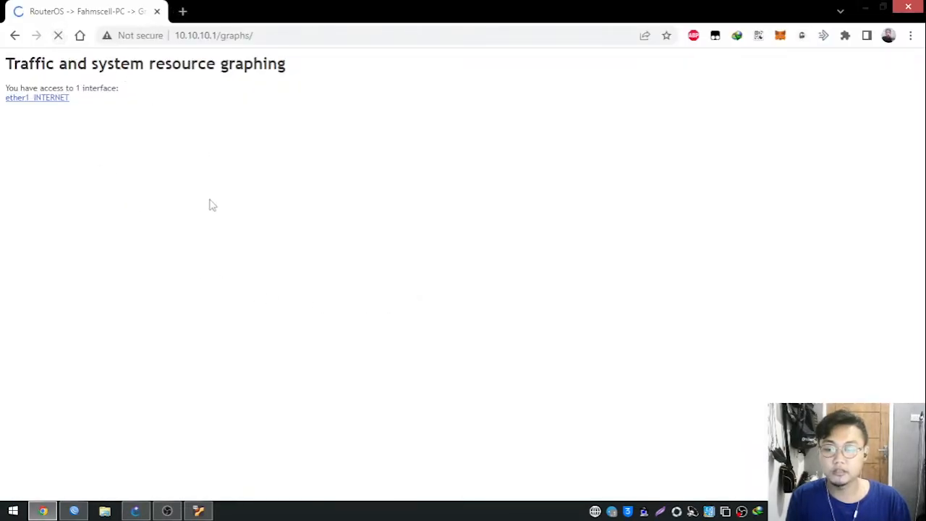
pyautogui.click(24, 99)
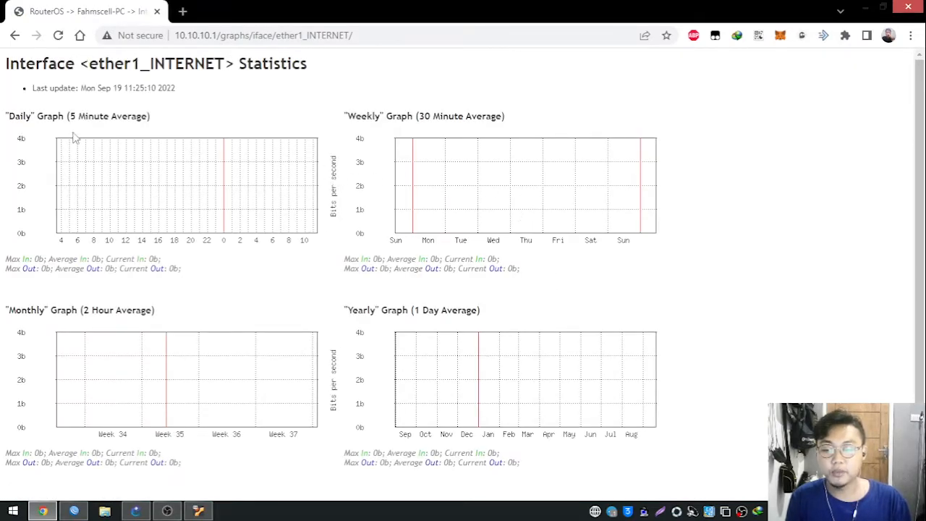
# Examine the daily, weekly, monthly and yearly traffic graphs and their averaging intervals for ether1_INTERNET.
pyautogui.moveTo(92, 121); pyautogui.dragTo(174, 123)
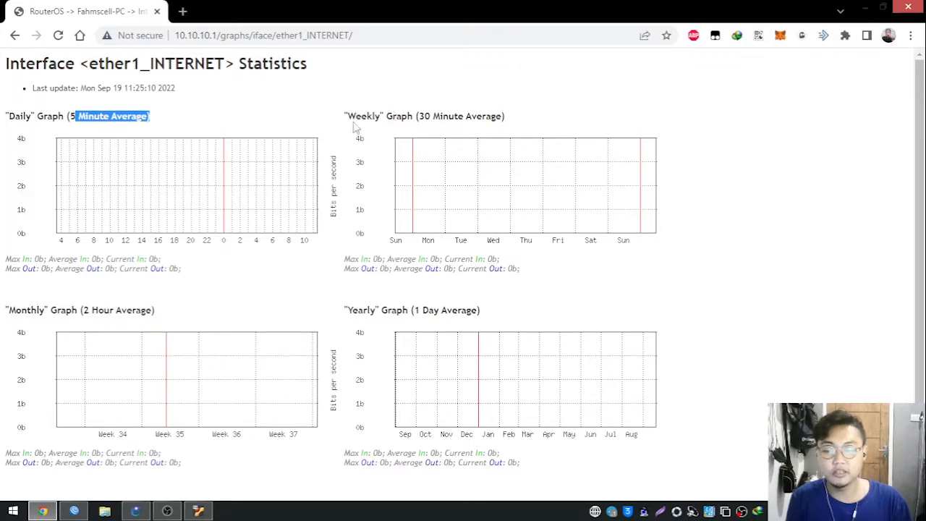
pyautogui.moveTo(348, 117); pyautogui.dragTo(413, 121)
pyautogui.click(41, 309)
pyautogui.moveTo(6, 310); pyautogui.dragTo(77, 310)
pyautogui.click(363, 307)
pyautogui.moveTo(348, 117); pyautogui.dragTo(383, 117)
pyautogui.moveTo(26, 310); pyautogui.dragTo(103, 311)
pyautogui.moveTo(379, 311); pyautogui.dragTo(395, 303)
pyautogui.click(494, 318)
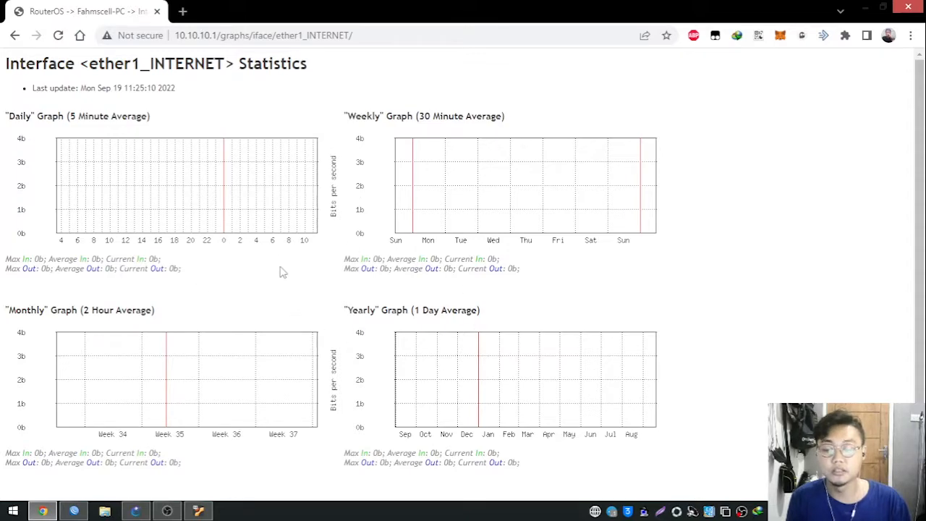
# Switch to WinBox, disable the www service, remove the interface graphing rule and close the Graphing and IP Service List windows.
pyautogui.click(74, 510)
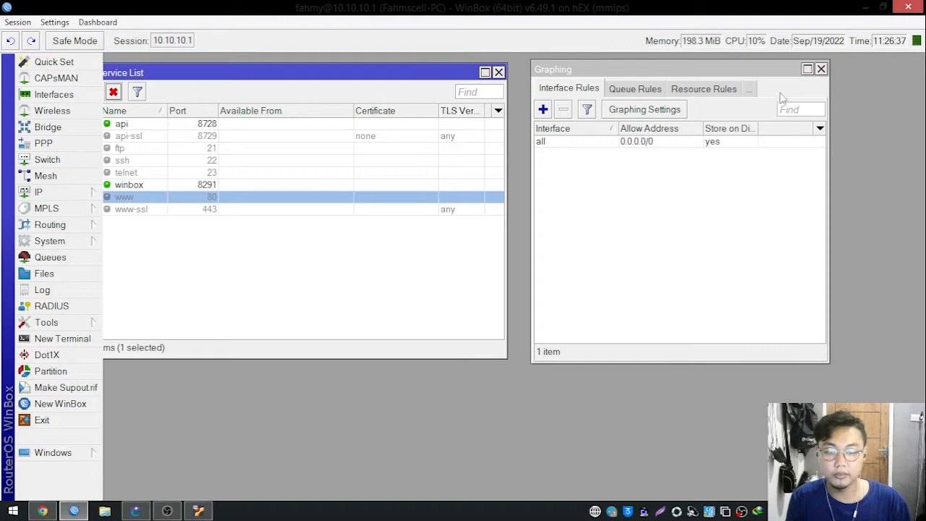
pyautogui.click(715, 142)
pyautogui.click(563, 110)
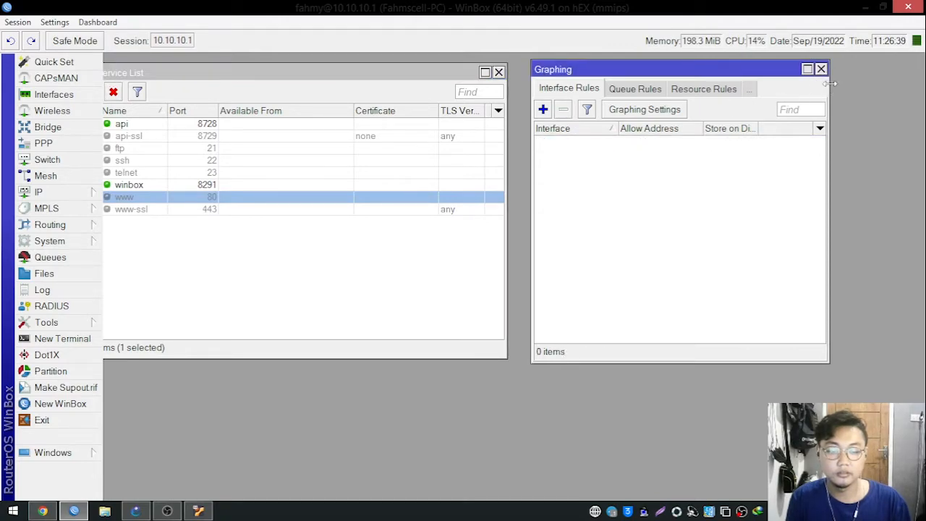
pyautogui.click(820, 69)
pyautogui.click(499, 72)
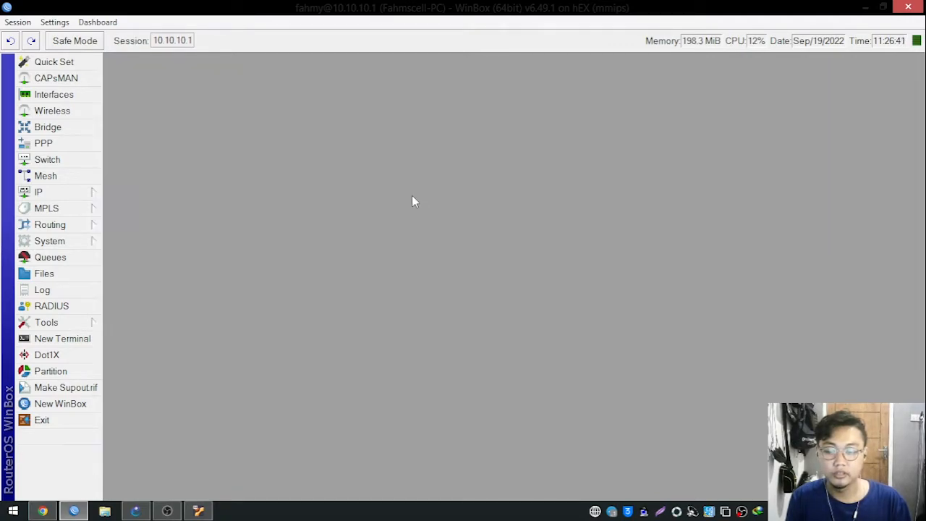
# Open the router's SNMP settings and position the window in the middle of the workspace.
pyautogui.click(58, 197)
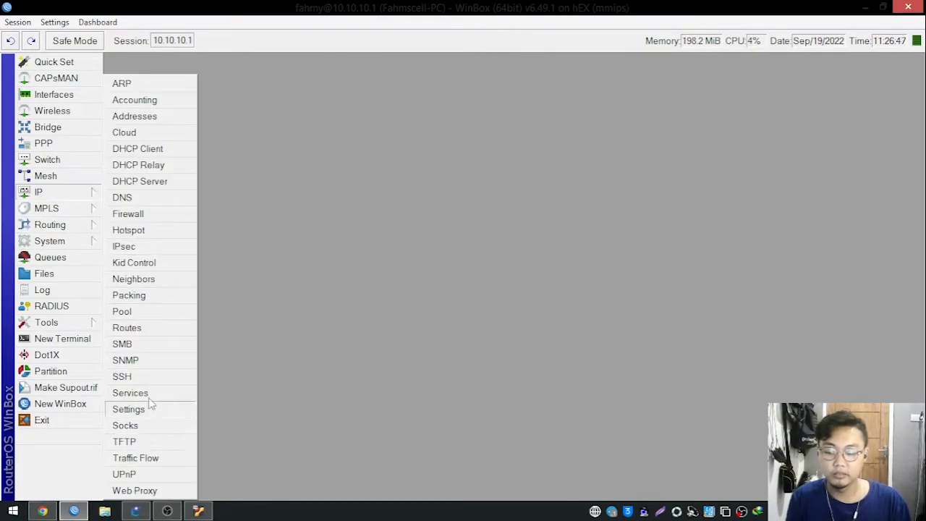
pyautogui.click(125, 360)
pyautogui.moveTo(533, 171); pyautogui.dragTo(525, 113)
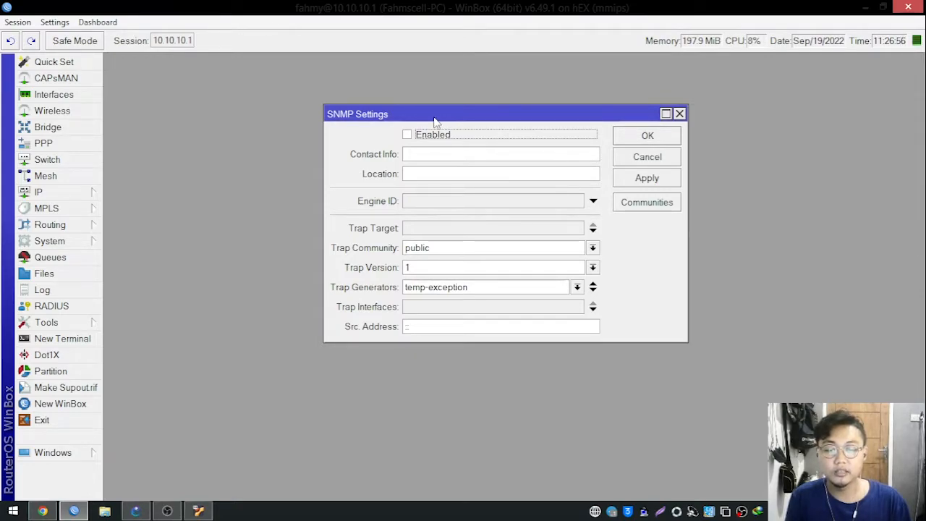
pyautogui.moveTo(435, 121); pyautogui.dragTo(500, 117)
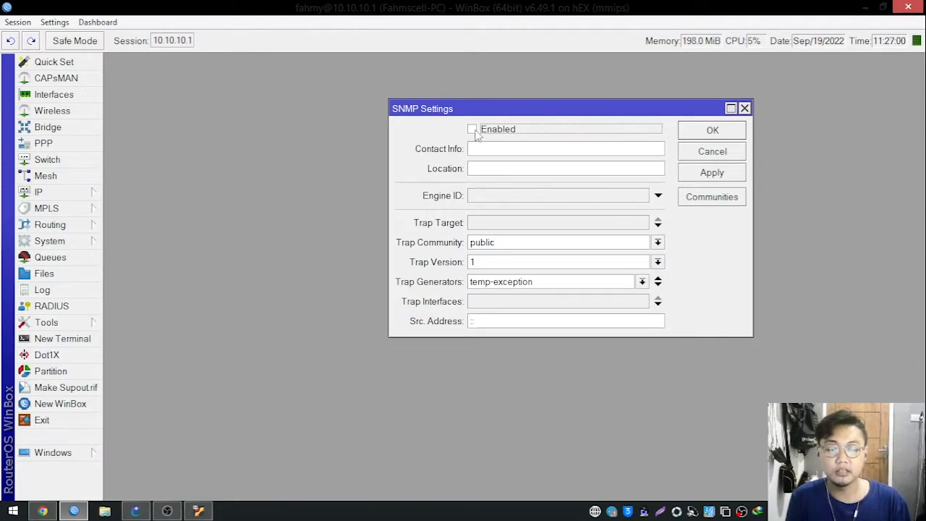
# Look over the SNMP settings, including the trap community, version and generators, and close the window without applying changes.
pyautogui.moveTo(494, 109); pyautogui.dragTo(424, 99)
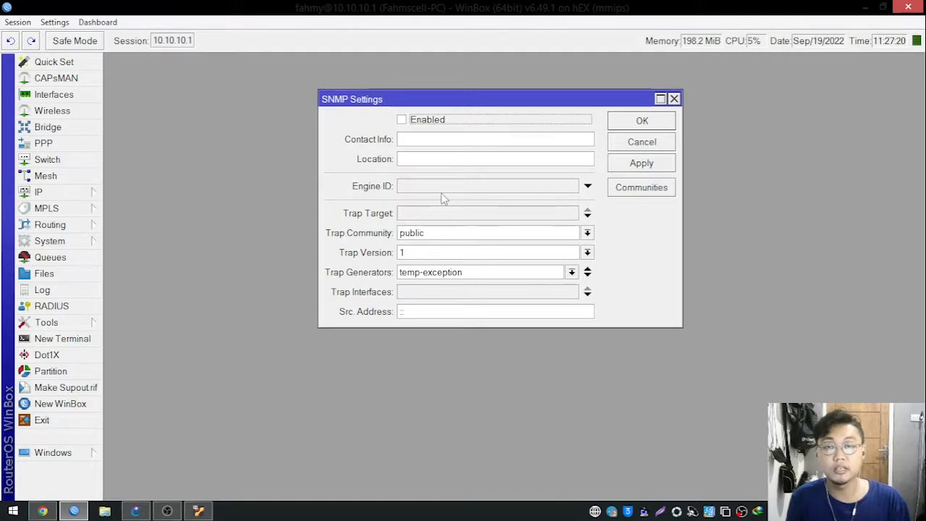
pyautogui.moveTo(478, 105); pyautogui.dragTo(472, 110)
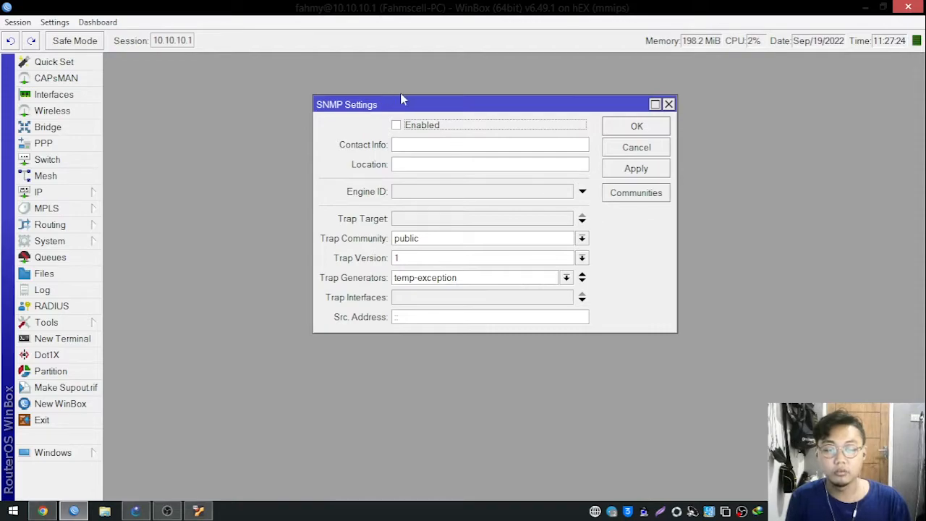
pyautogui.moveTo(427, 107); pyautogui.dragTo(371, 99)
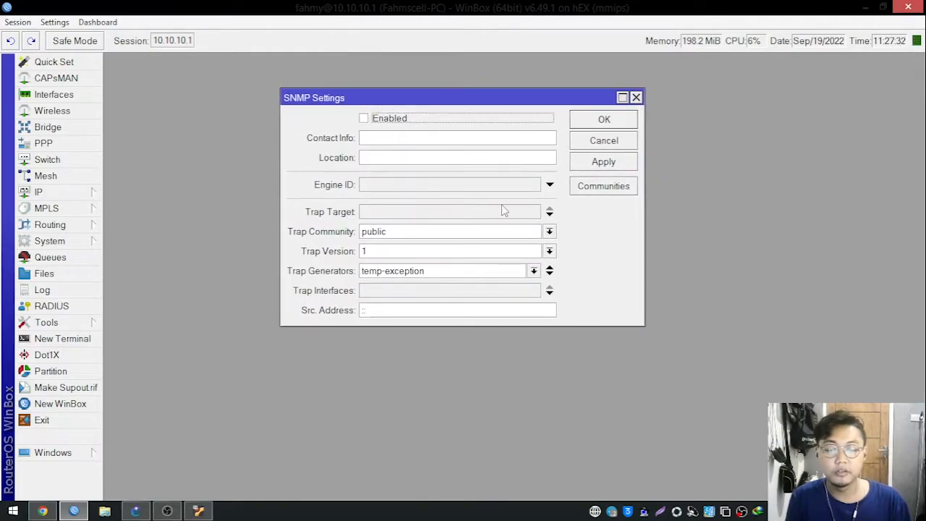
pyautogui.moveTo(407, 99)
pyautogui.mouseDown()
pyautogui.moveTo(393, 97)
pyautogui.moveTo(421, 104)
pyautogui.mouseUp()
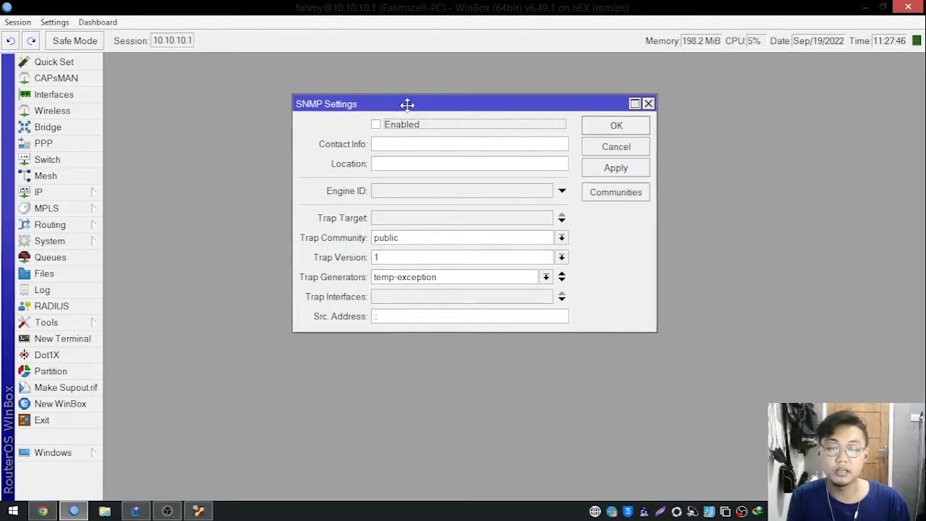
pyautogui.moveTo(462, 107)
pyautogui.mouseDown()
pyautogui.moveTo(449, 98)
pyautogui.moveTo(481, 108)
pyautogui.mouseUp()
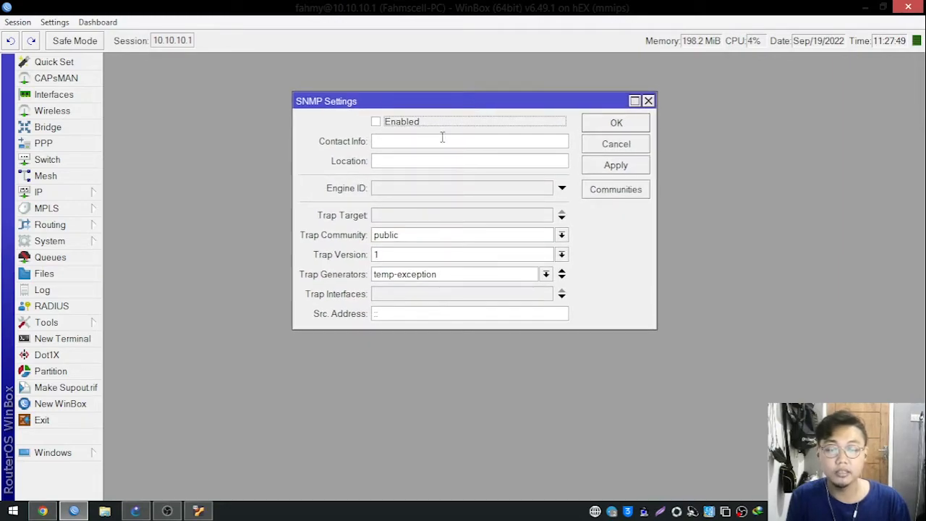
pyautogui.moveTo(423, 107); pyautogui.dragTo(415, 97)
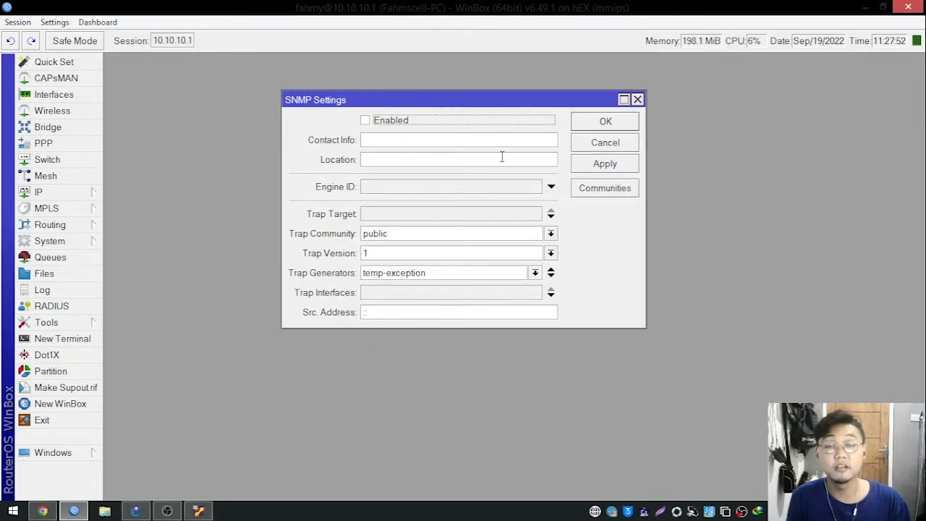
pyautogui.click(595, 144)
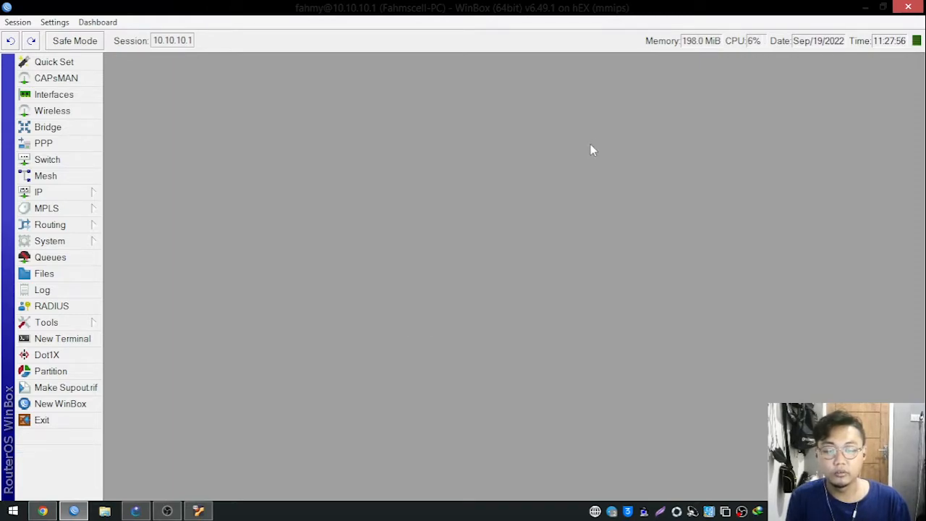
# Open the Profile tool and position its window in the upper middle of the workspace.
pyautogui.click(84, 323)
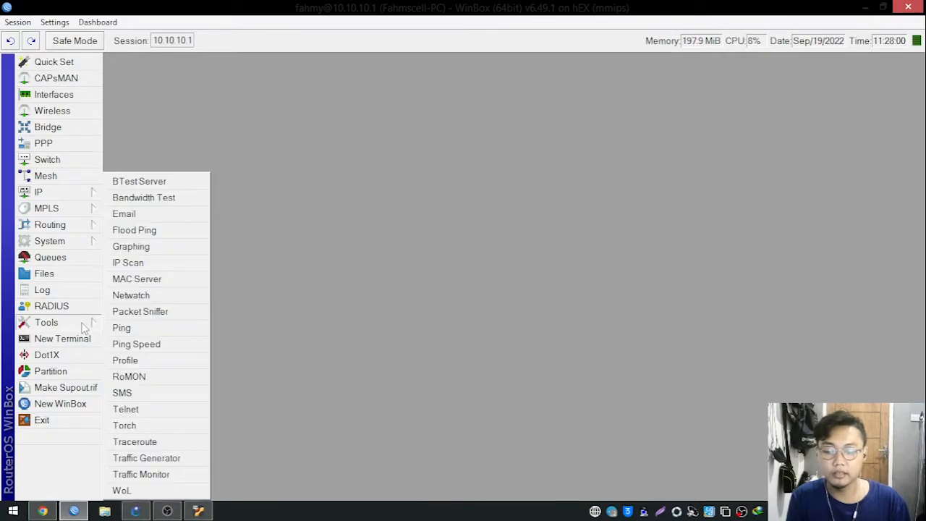
pyautogui.click(159, 361)
pyautogui.moveTo(529, 111); pyautogui.dragTo(509, 102)
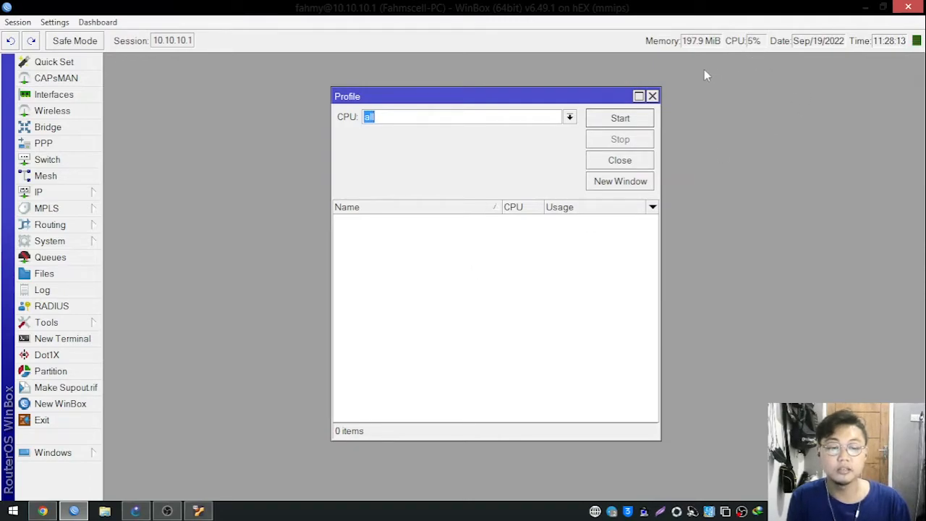
pyautogui.moveTo(457, 104); pyautogui.dragTo(459, 98)
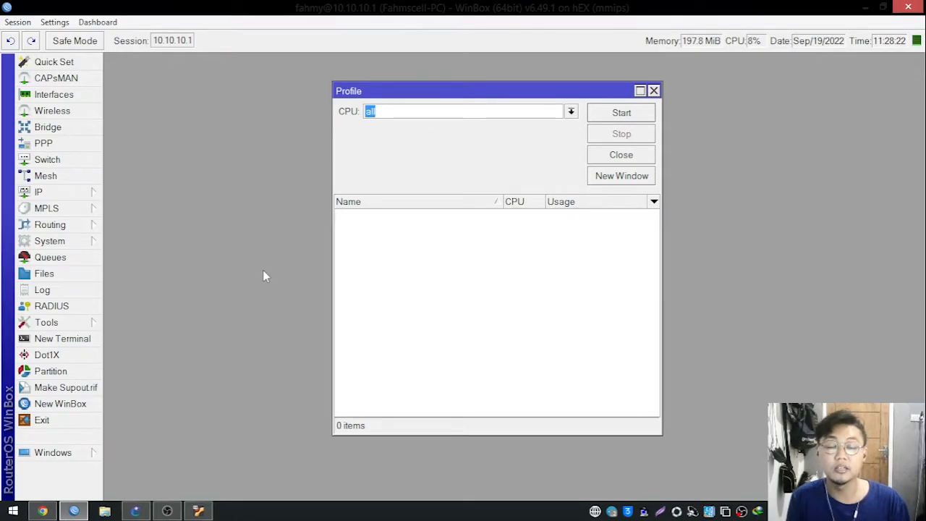
pyautogui.moveTo(487, 89); pyautogui.dragTo(455, 95)
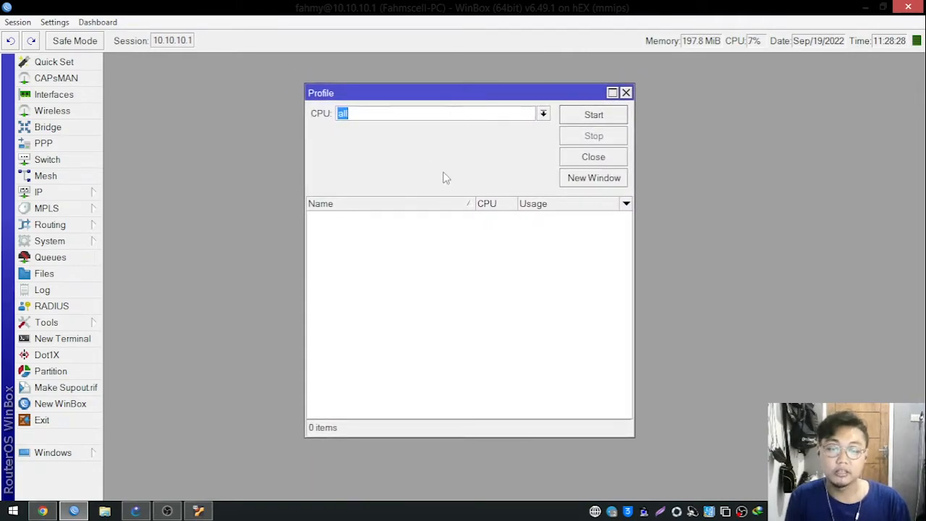
# Set the profiled CPU to total and start profiling.
pyautogui.click(543, 114)
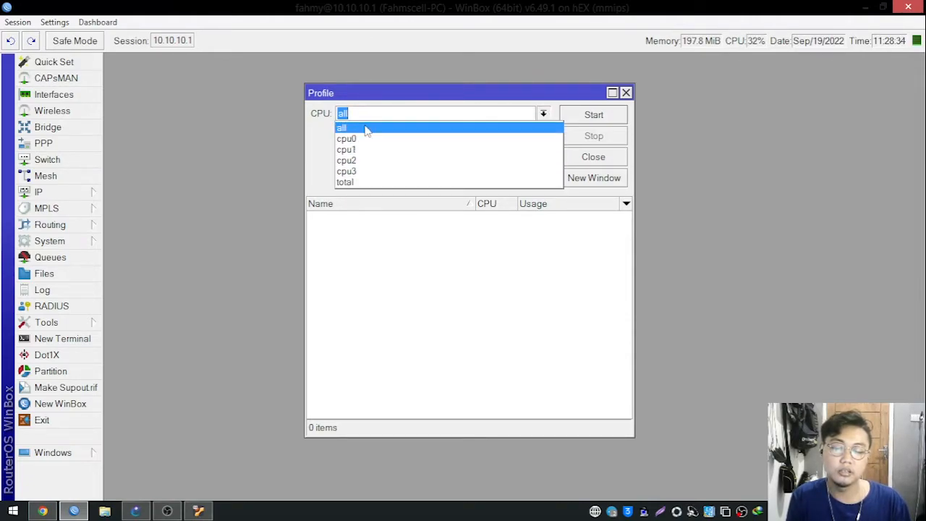
pyautogui.click(376, 182)
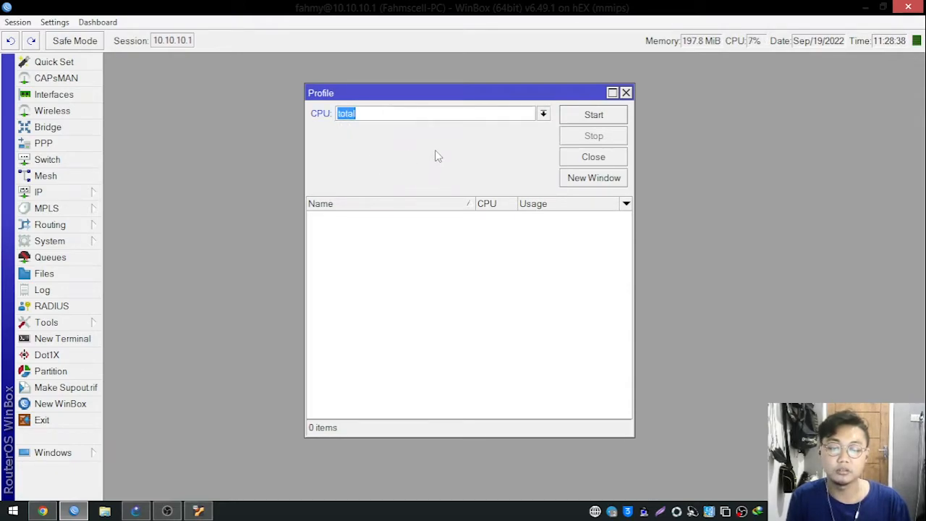
pyautogui.click(601, 120)
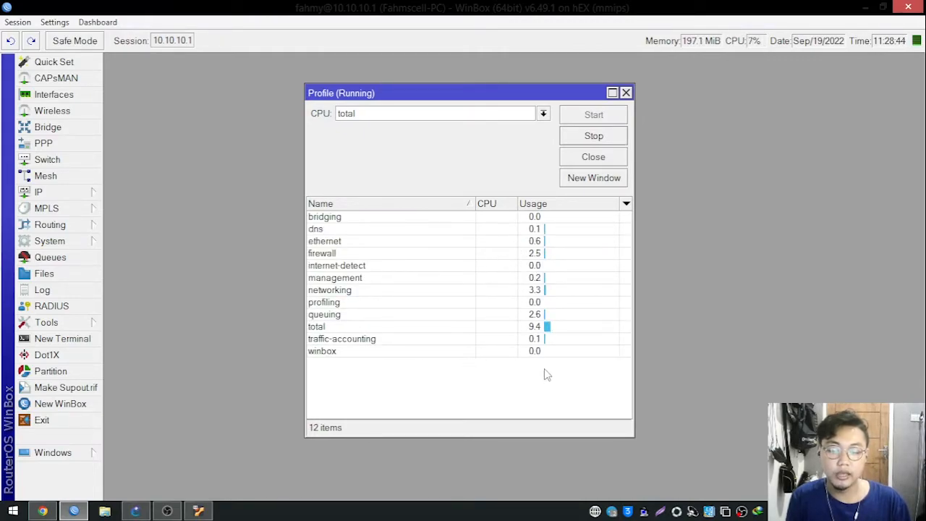
# Examine the total CPU usage per process, comparing the firewall, queuing, ethernet and total rows.
pyautogui.click(547, 330)
pyautogui.click(557, 254)
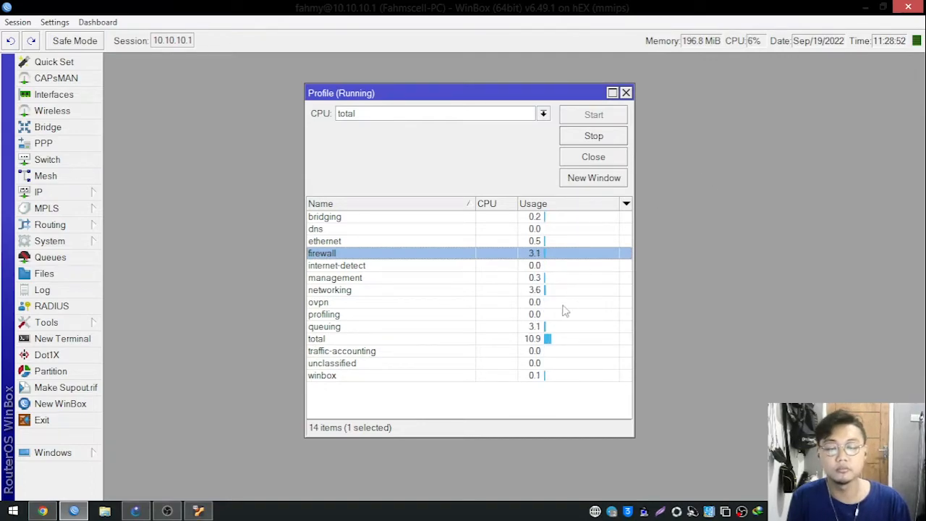
pyautogui.click(558, 327)
pyautogui.click(522, 340)
pyautogui.click(526, 315)
pyautogui.click(543, 253)
pyautogui.click(547, 227)
pyautogui.click(550, 215)
pyautogui.click(550, 253)
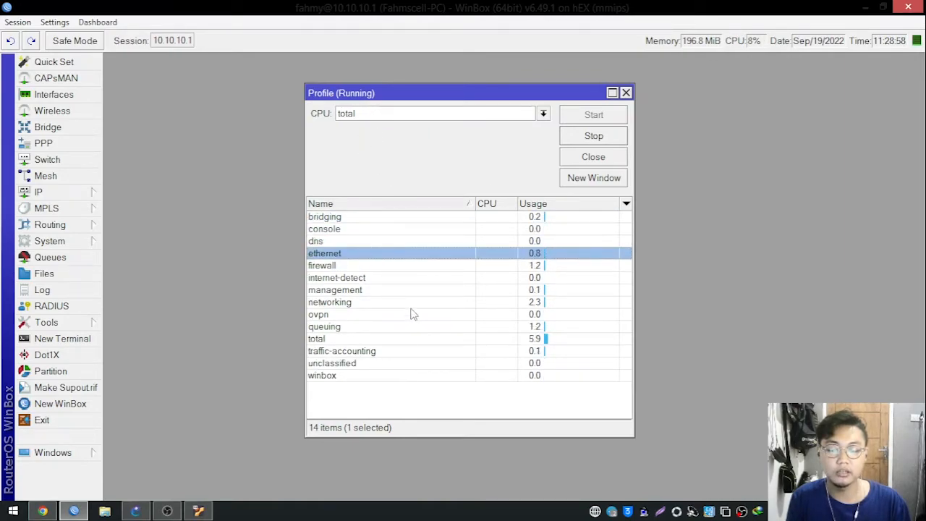
pyautogui.click(570, 339)
pyautogui.click(555, 266)
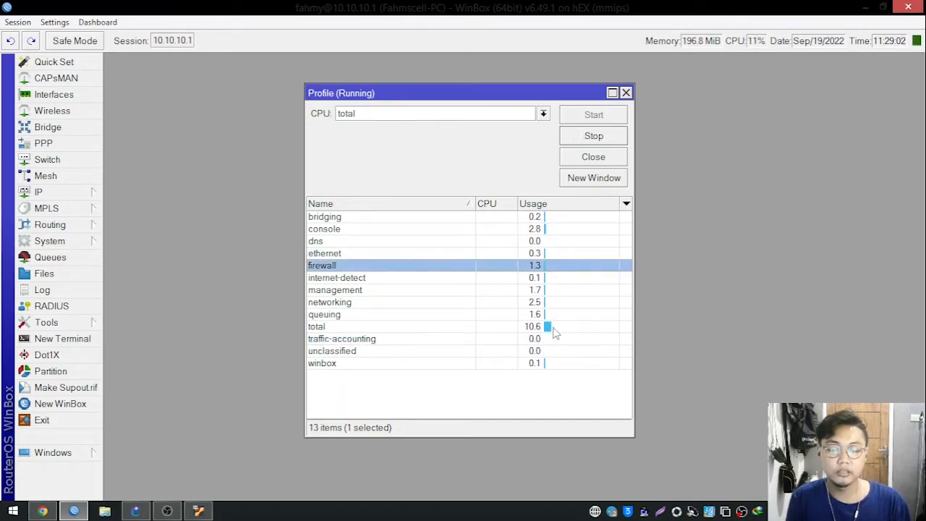
pyautogui.click(554, 327)
# Stop the running profile, set the CPU to all and start profiling again.
pyautogui.click(595, 135)
pyautogui.click(543, 114)
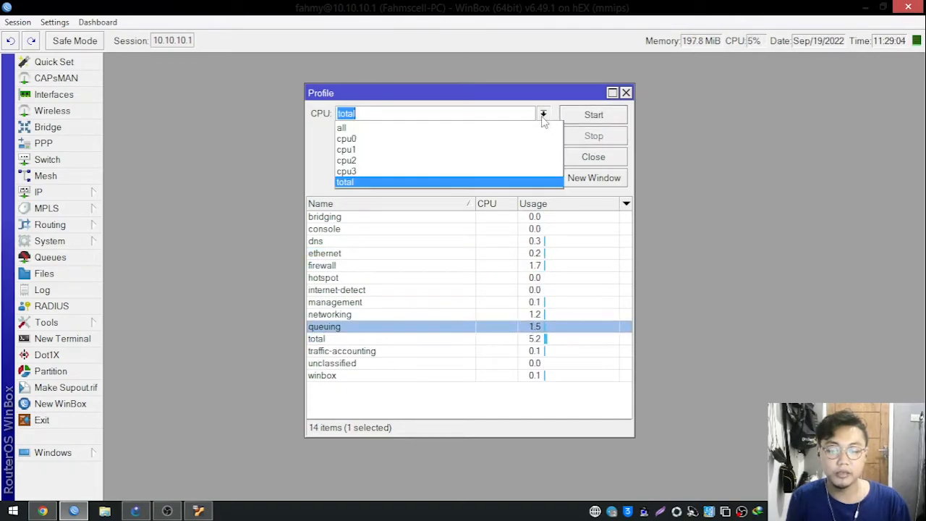
pyautogui.click(538, 126)
pyautogui.click(605, 118)
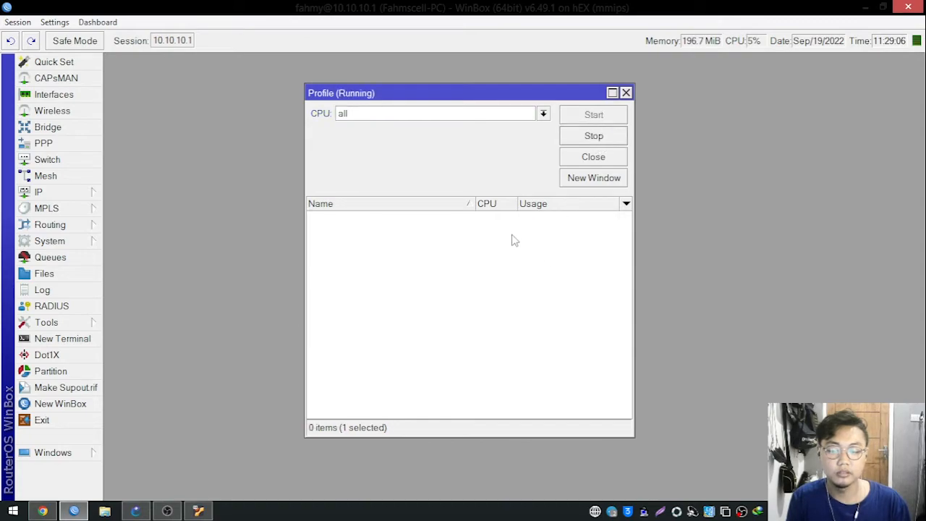
# Examine the per-core usage list, from cpu0 to cpu3 and the individual processes on each core.
pyautogui.moveTo(500, 96); pyautogui.dragTo(496, 76)
pyautogui.click(489, 211)
pyautogui.scroll(-10, 488, 218)
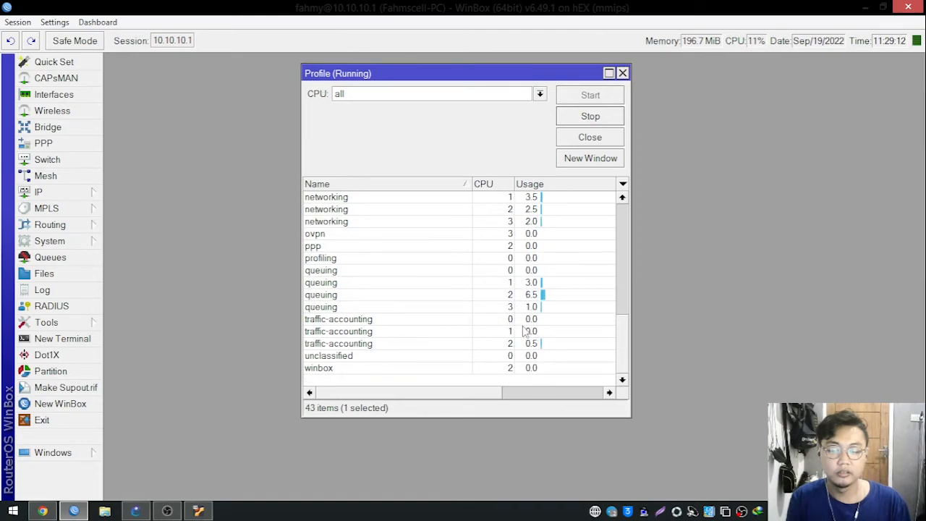
pyautogui.scroll(9, 528, 307)
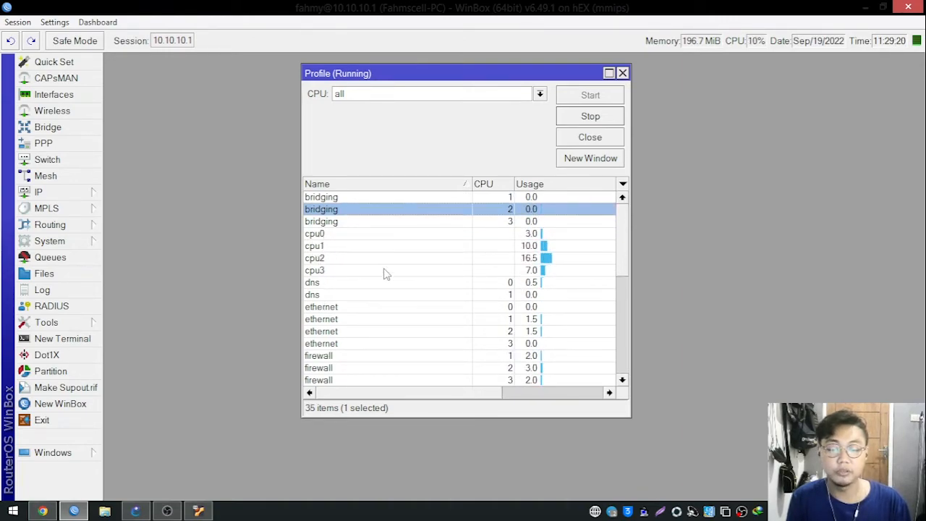
pyautogui.scroll(-2, 400, 294)
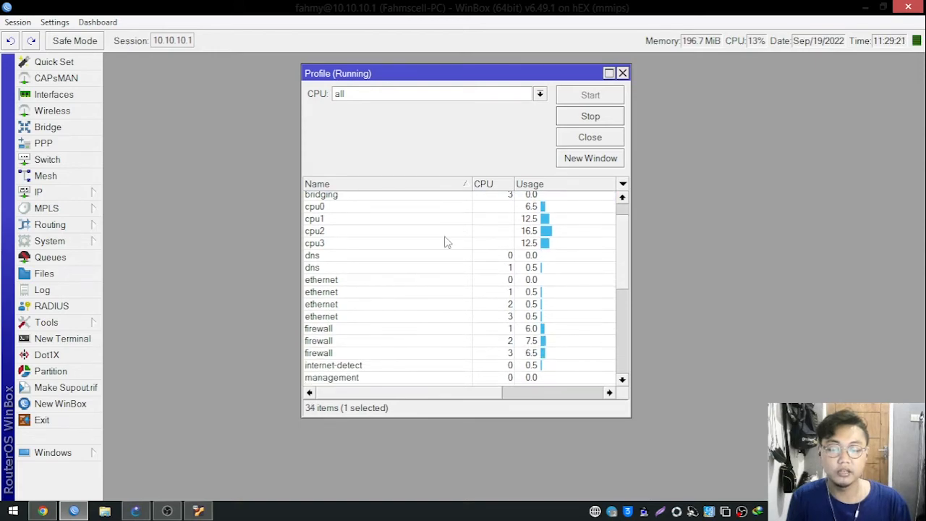
pyautogui.scroll(-2, 374, 307)
pyautogui.keyDown('shift'); pyautogui.click(370, 296); pyautogui.keyUp('shift')
pyautogui.scroll(-2, 521, 287)
pyautogui.click(522, 288)
pyautogui.scroll(-4, 523, 288)
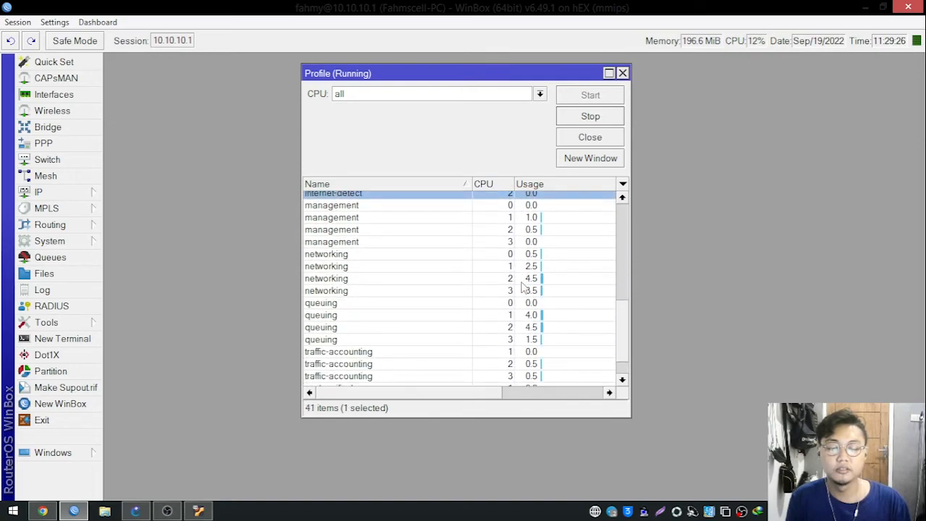
pyautogui.scroll(1, 526, 210)
pyautogui.scroll(7, 530, 206)
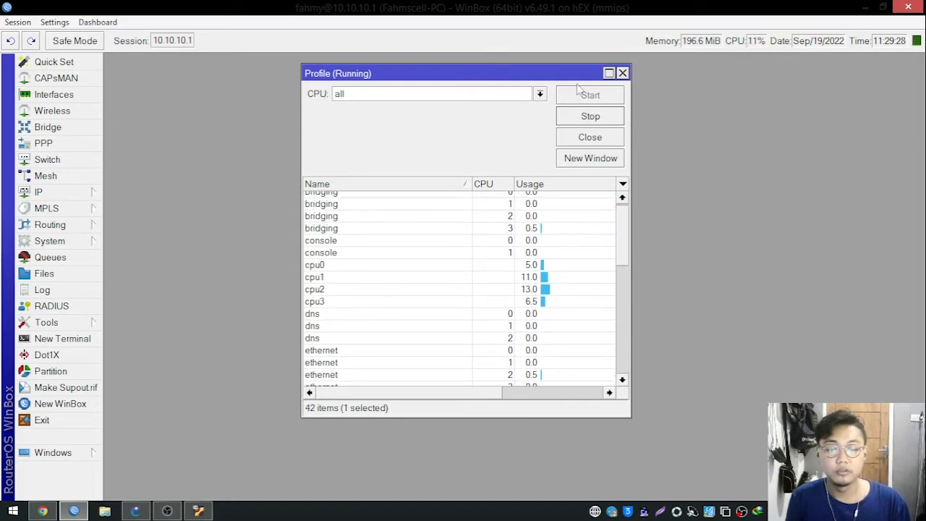
# Stop the all-CPU profiling and close the Profile window.
pyautogui.click(582, 116)
pyautogui.moveTo(568, 75); pyautogui.dragTo(422, 75)
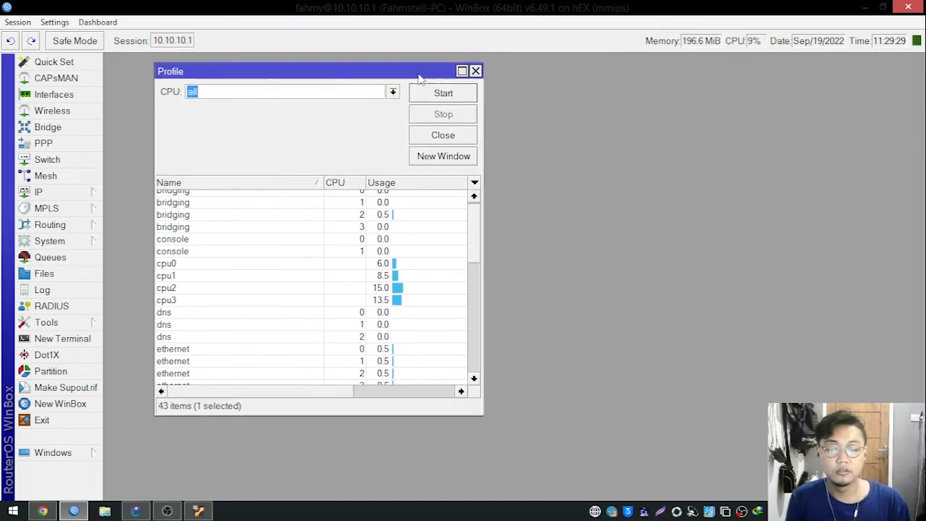
pyautogui.click(476, 73)
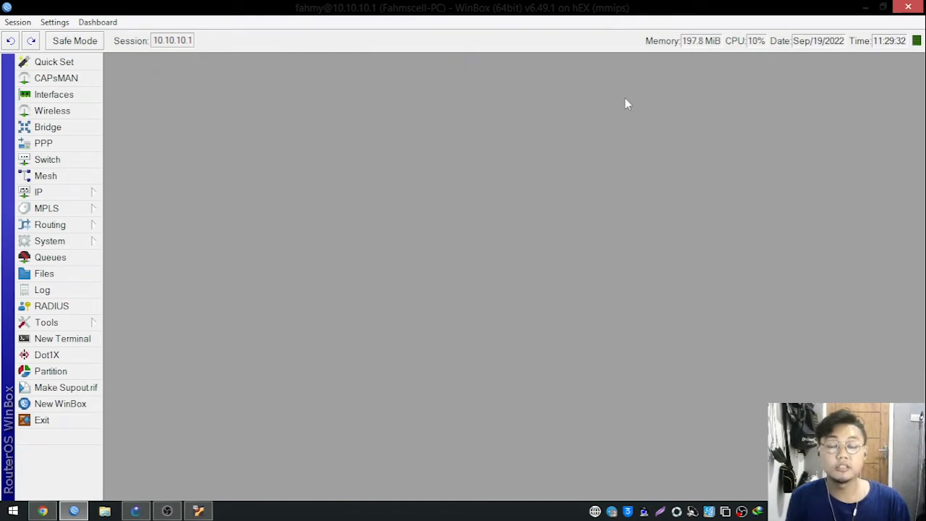